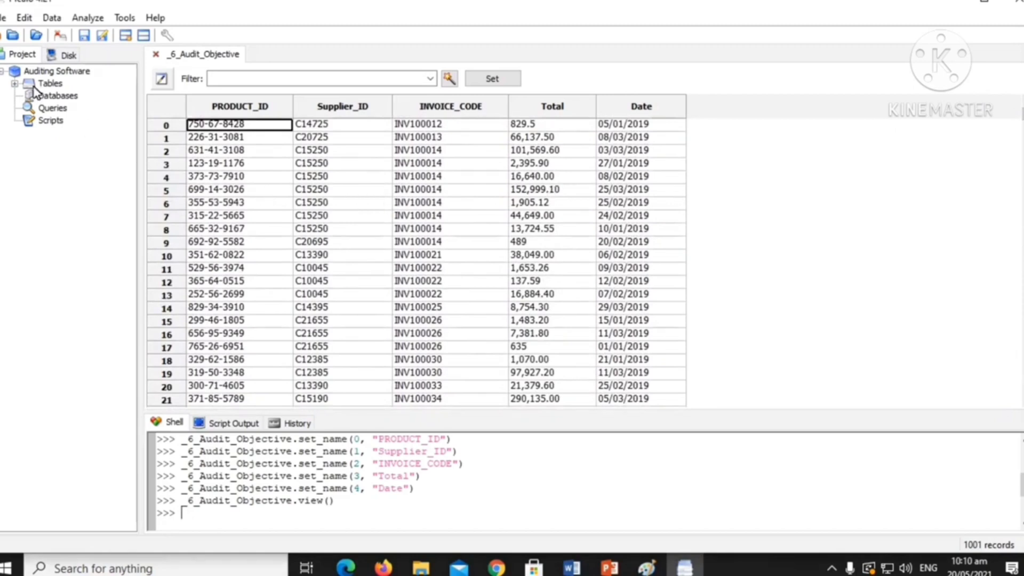
Open the Find Duplicates analysis for the _6_Audit_Objective table and move its dialog clear of the data.
left_click(87, 22)
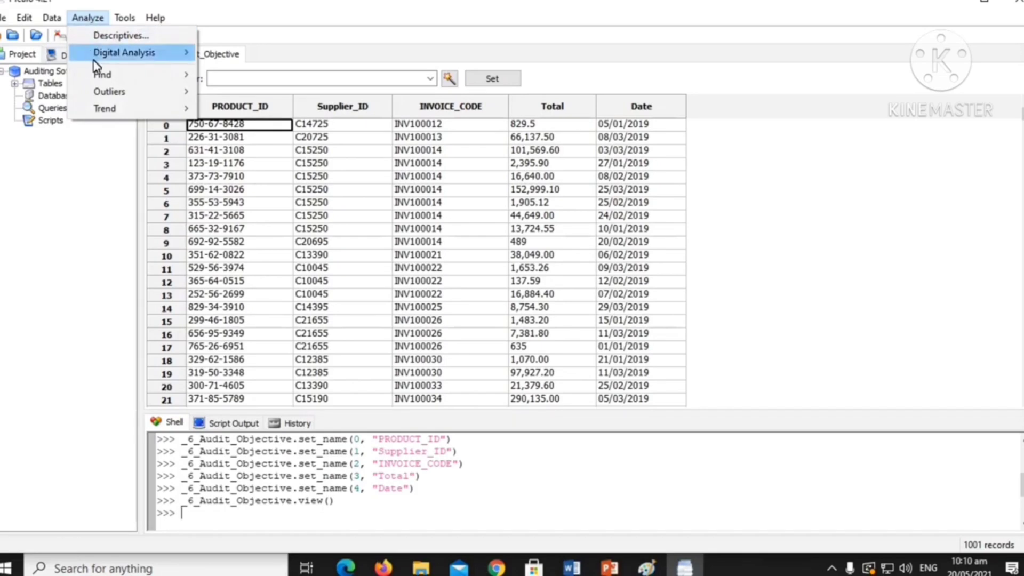
mouse_move(101, 74)
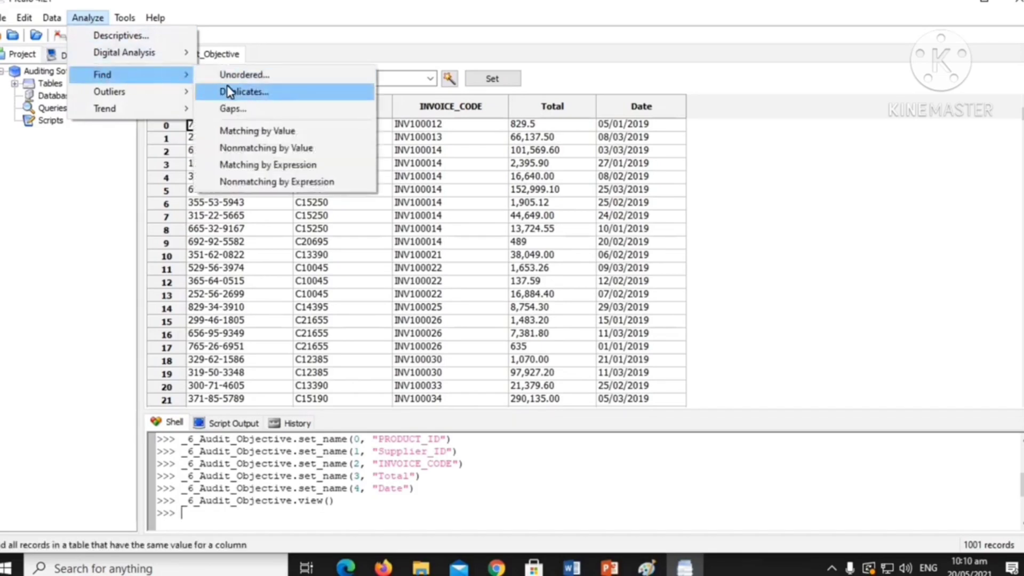
left_click(258, 94)
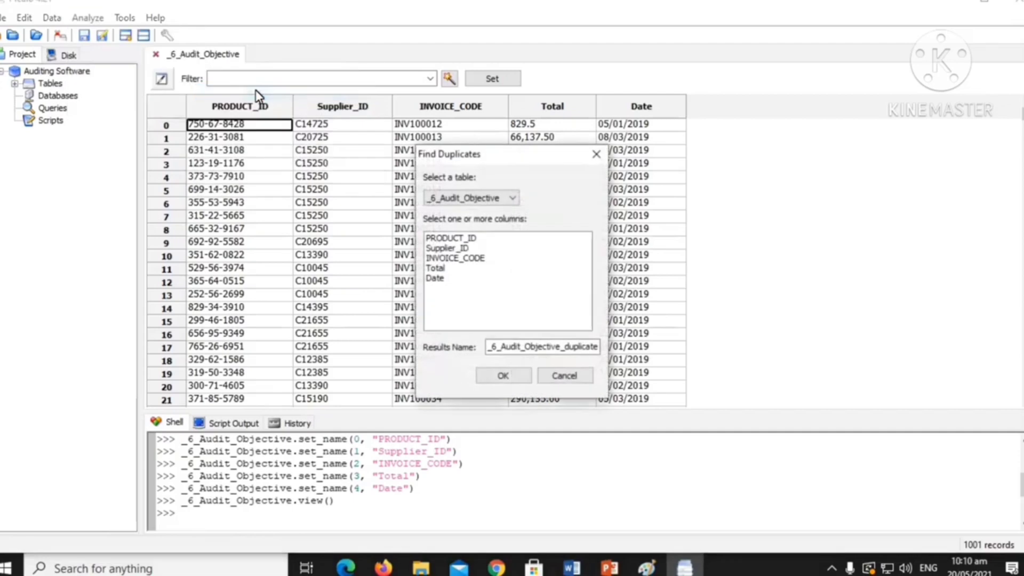
left_click_drag(540, 154, 835, 158)
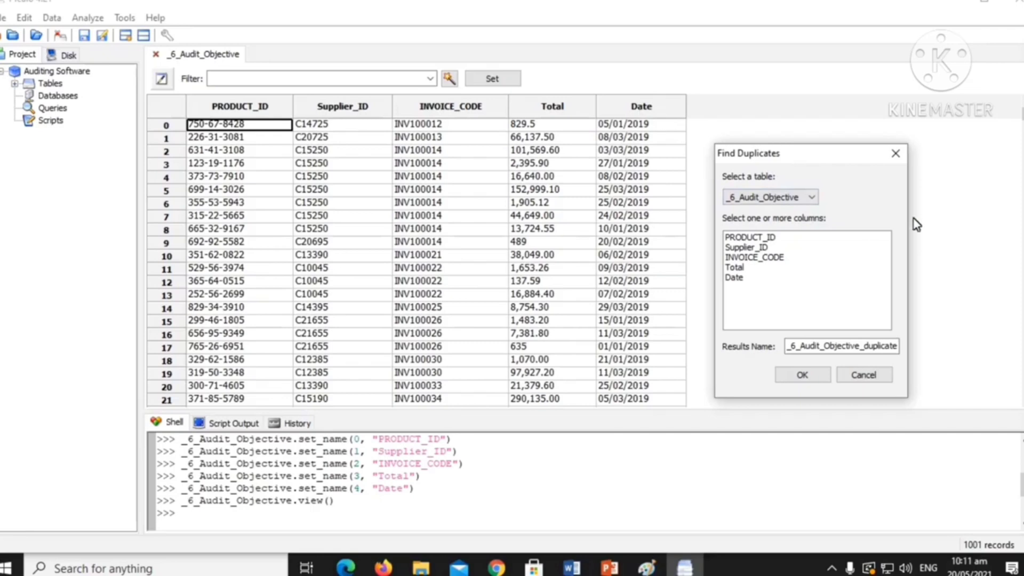
left_click(774, 238)
left_click(766, 237)
left_click(763, 247)
left_click(761, 256)
left_click(747, 268)
left_click(747, 269)
left_click(748, 259)
left_click(749, 249)
Choose PRODUCT_ID, Supplier_ID, INVOICE_CODE and Total as the columns to check for duplicates.
left_click(756, 239)
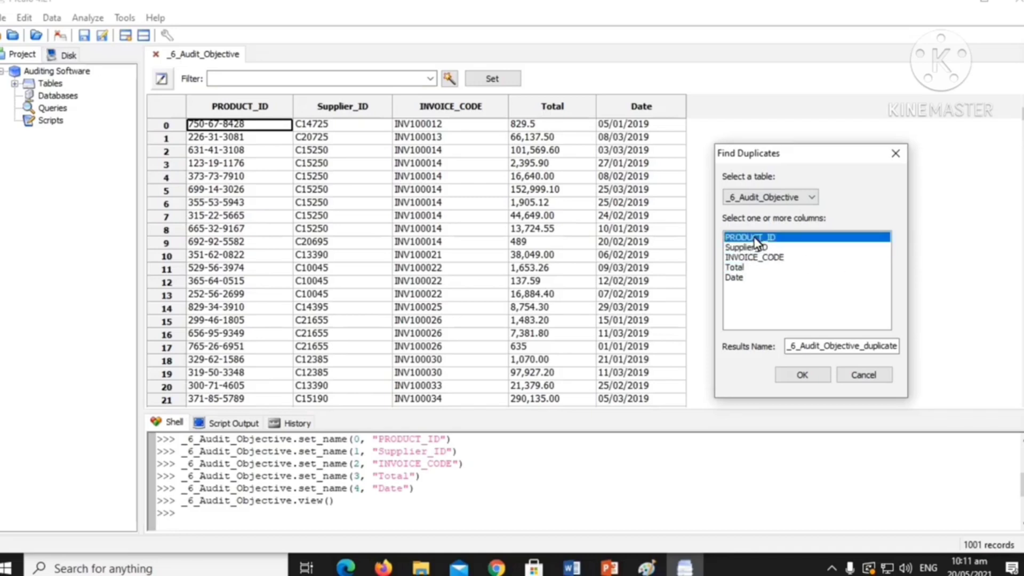
left_click(768, 247)
left_click(771, 258)
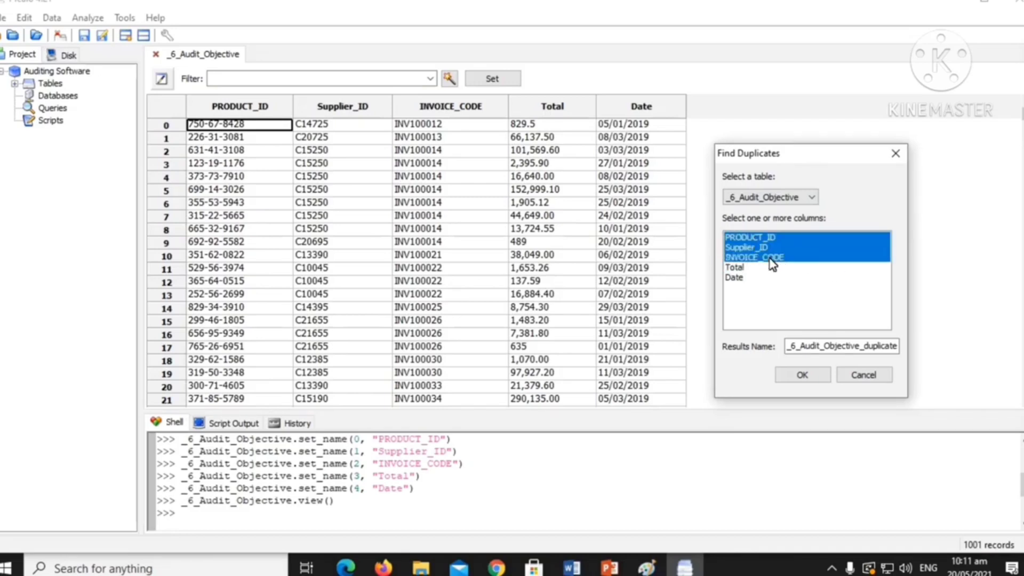
left_click(742, 269)
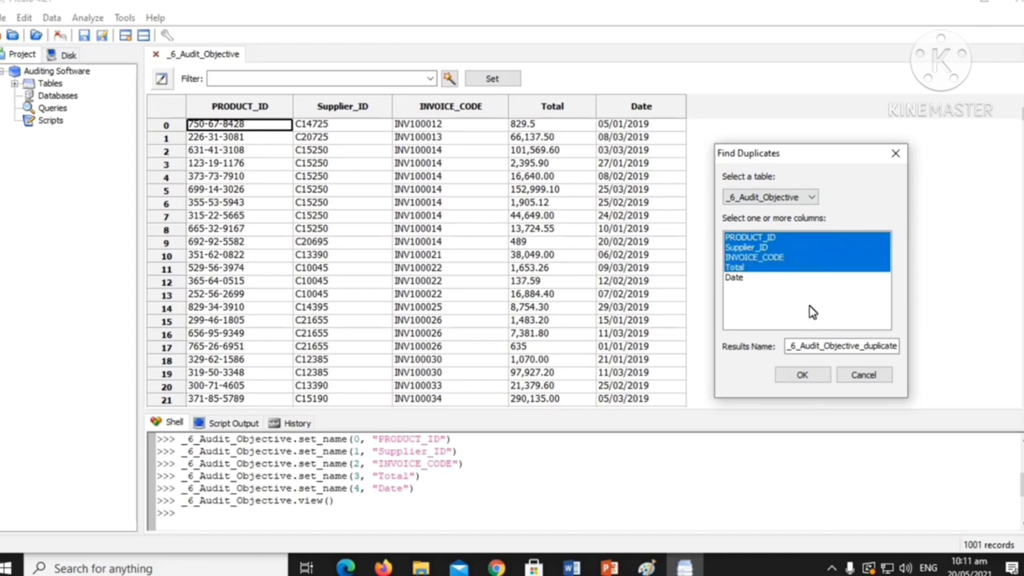
Name the results table DUPLICATE_INVOICES and run the duplicate search.
left_click_drag(901, 352, 767, 355)
type("es")
key("BackSpace")
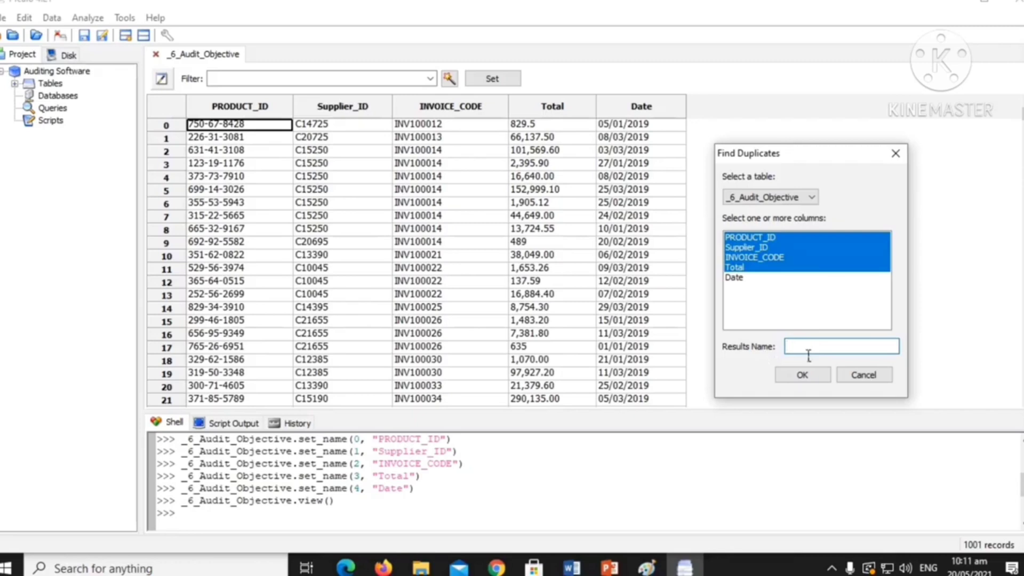
type("DUPLICATE_INVOICES")
left_click(805, 375)
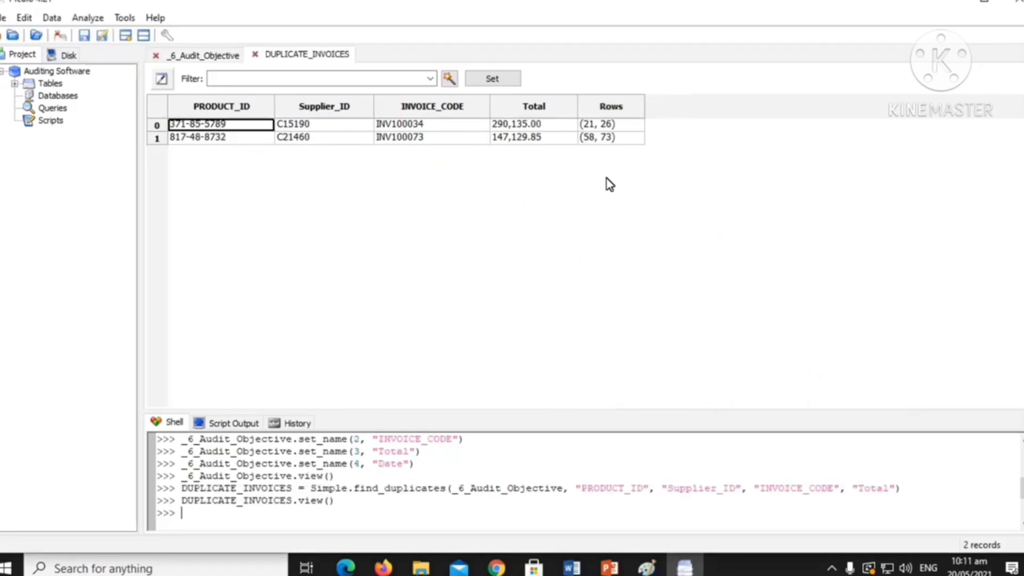
Examine the duplicate invoices and their row numbers, and compare them with the matching records in the _6_Audit_Objective table.
left_click(301, 123)
left_click(234, 124)
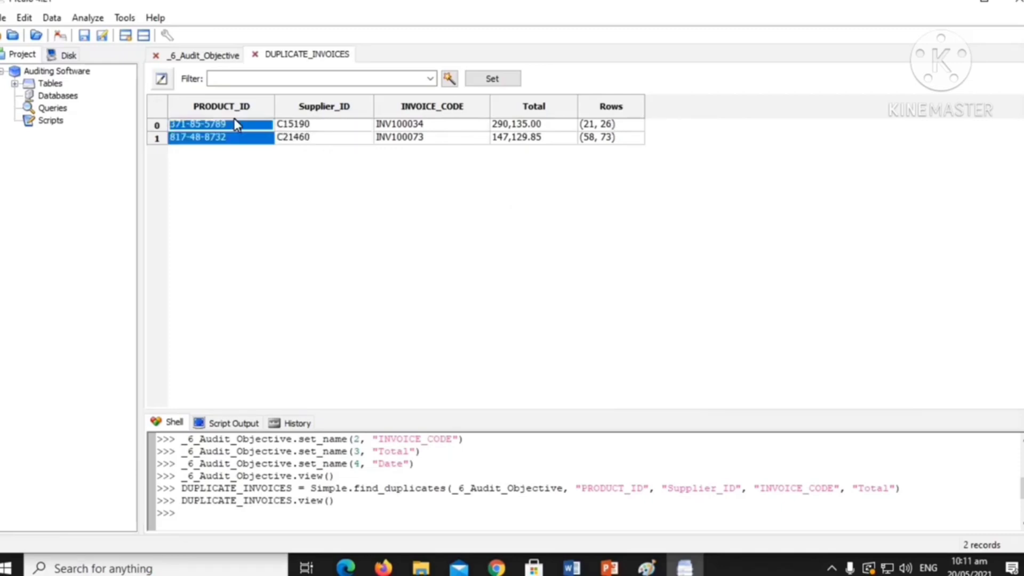
double_click(600, 126)
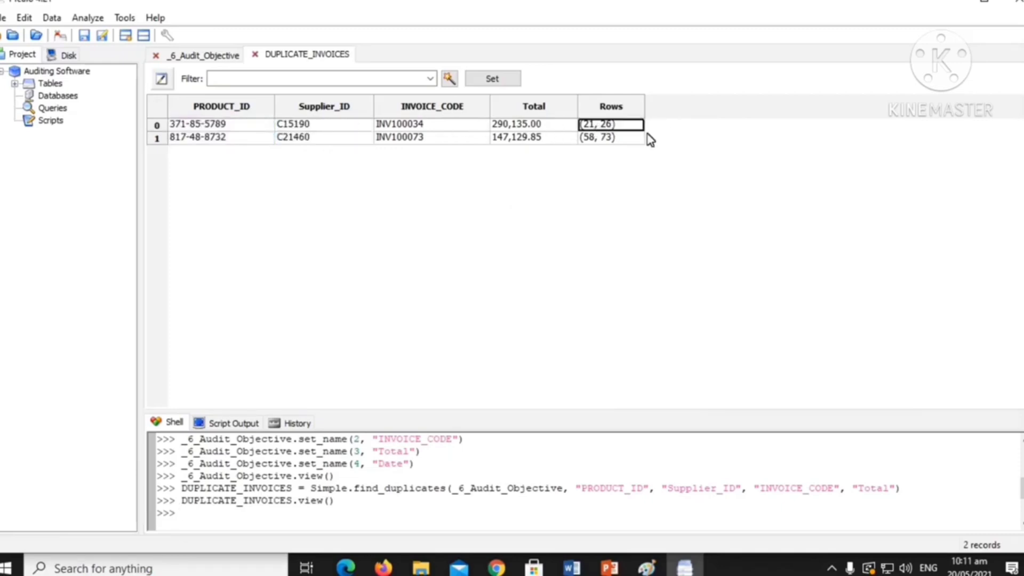
left_click(620, 137)
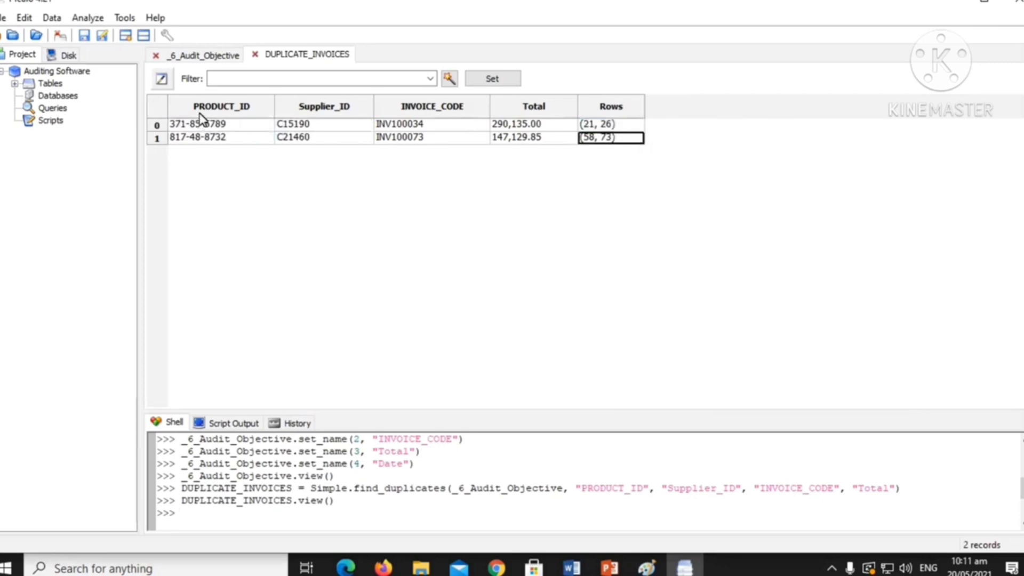
left_click(619, 127)
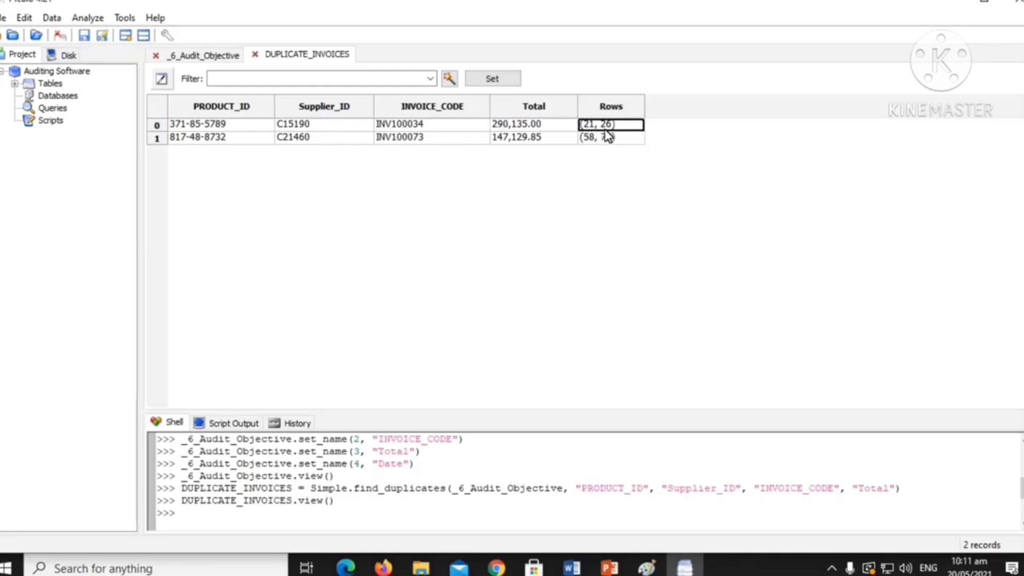
left_click(216, 58)
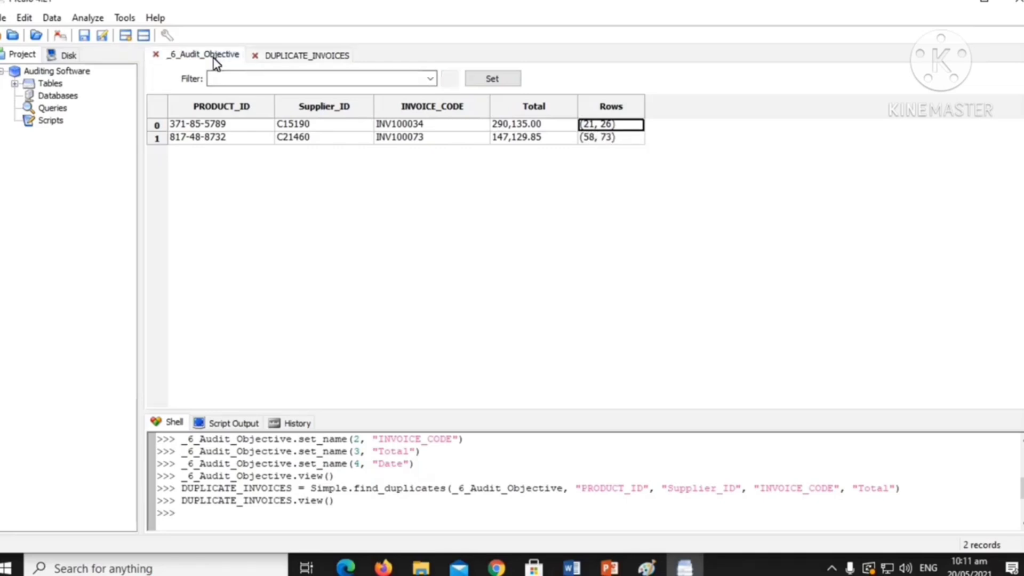
scroll(379, 263, "down", 1)
scroll(384, 263, "down", 2)
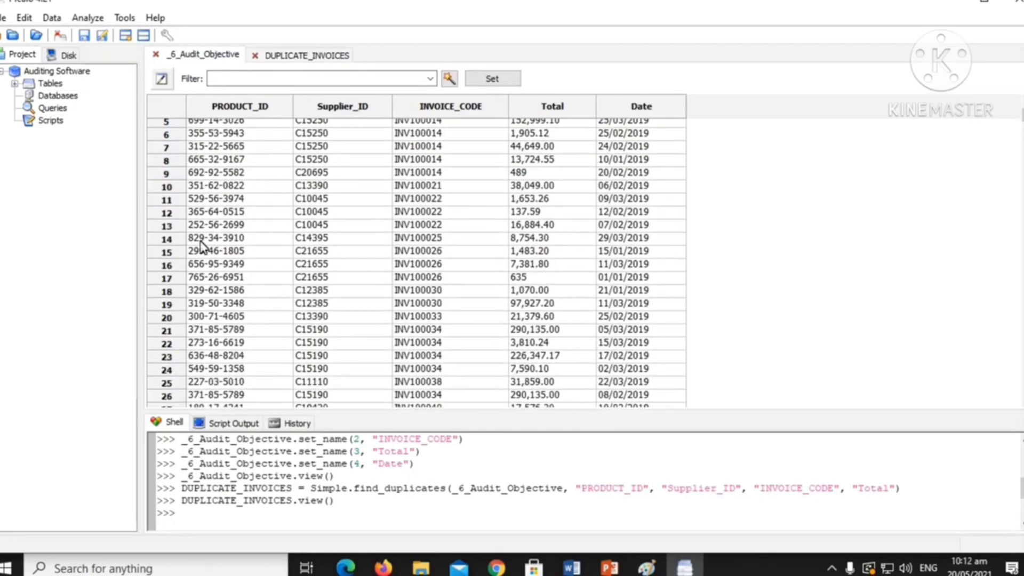
scroll(274, 255, "down", 1)
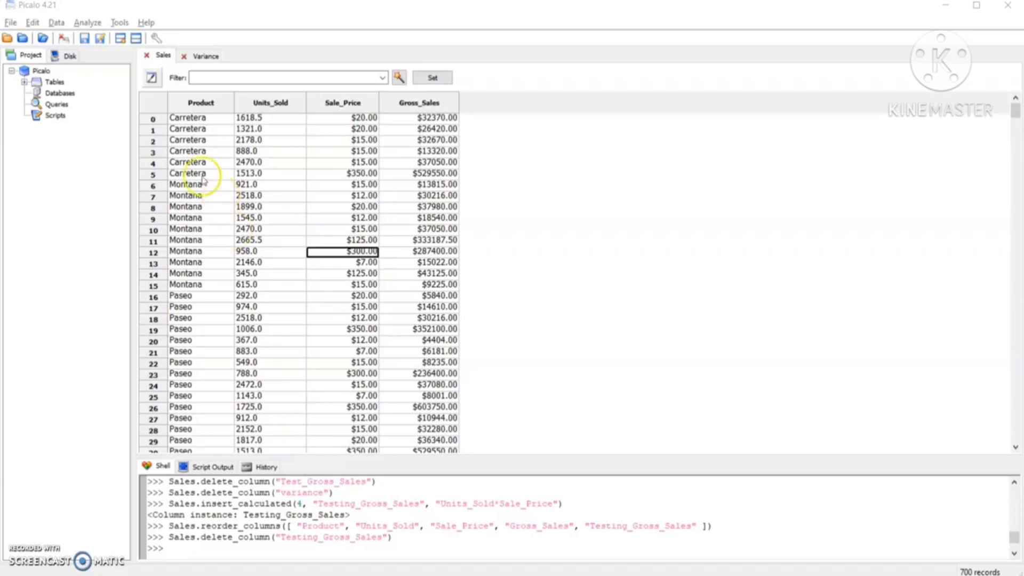
Add a new field to the Sales table and place it after Gross_Sales.
left_click(156, 39)
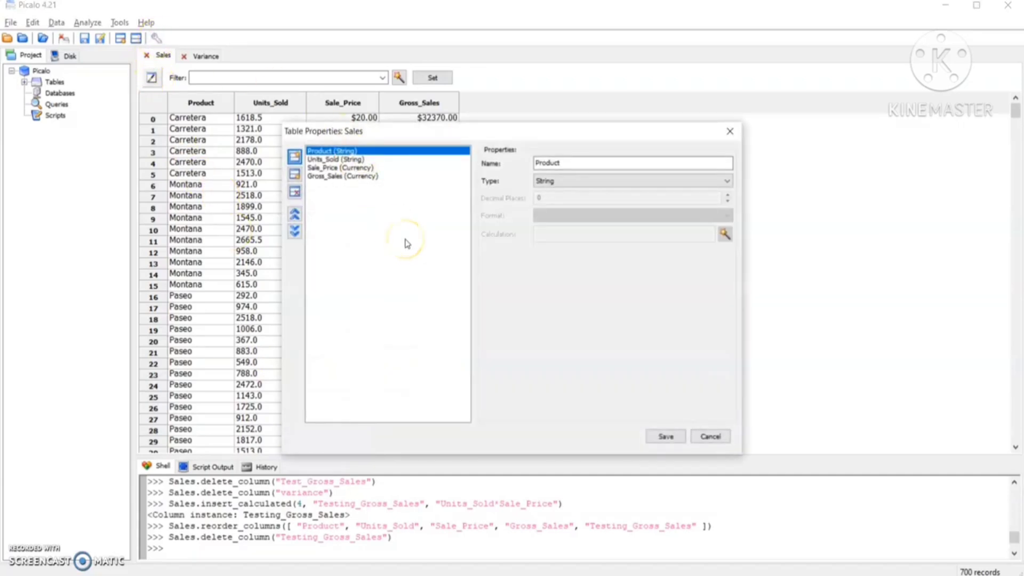
left_click(295, 157)
left_click(295, 232)
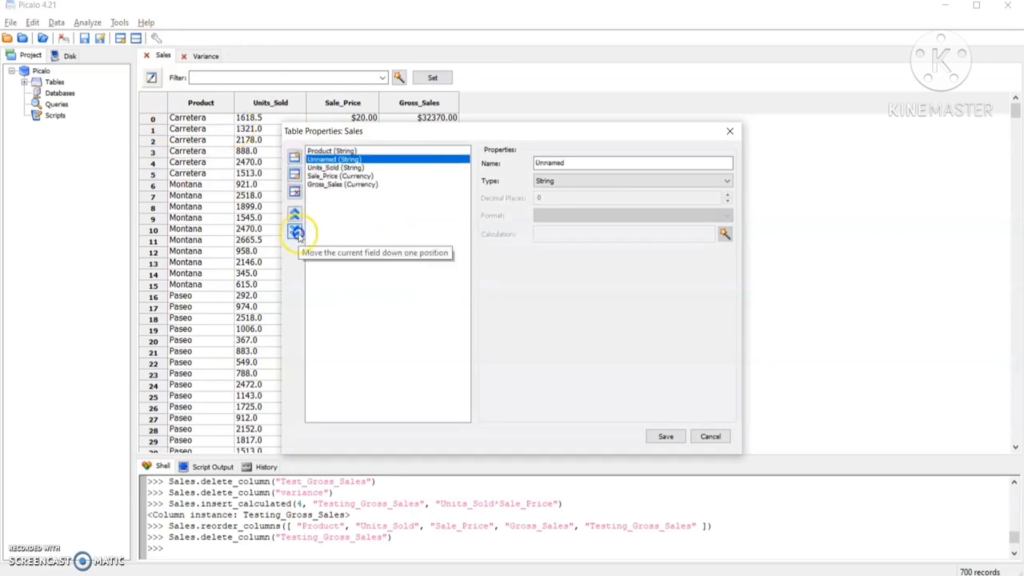
left_click(295, 232)
left_click(295, 232)
left_click(295, 232)
Name the new field Testing_Gross_Sales and set its type to Calculated Field.
left_click(572, 165)
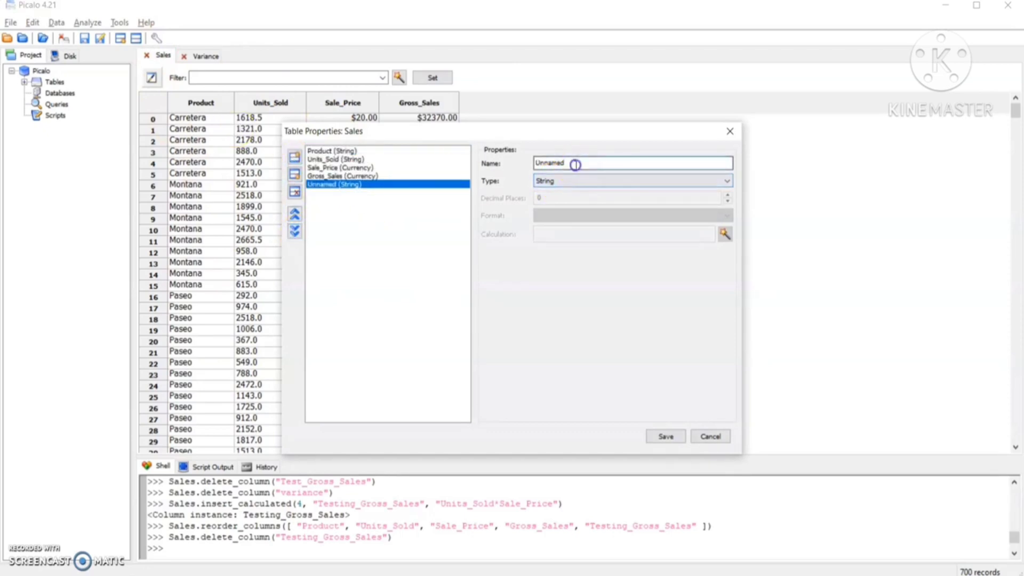
double_click(576, 164)
type("Testing_Gross")
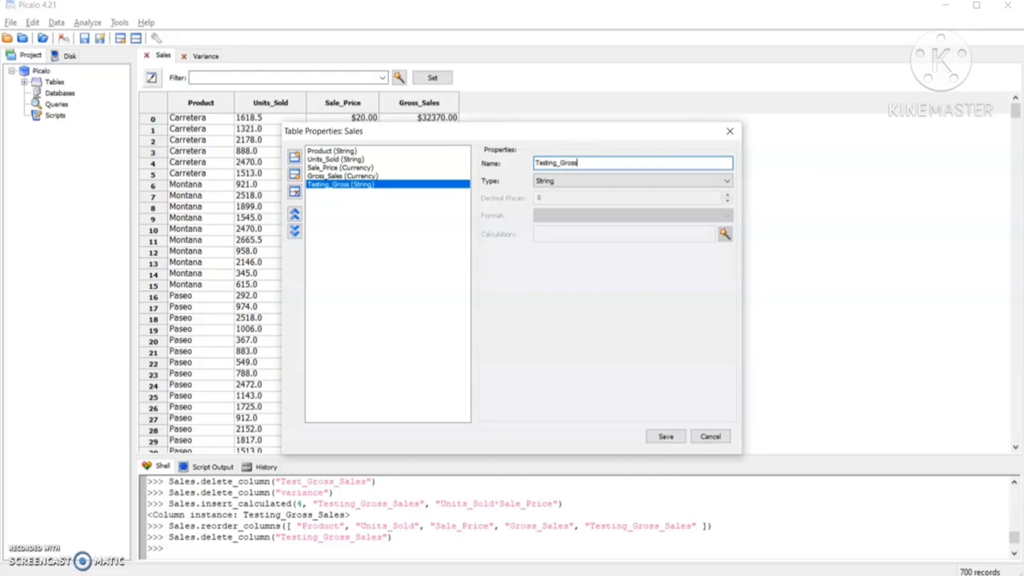
type("_Sales")
left_click(581, 181)
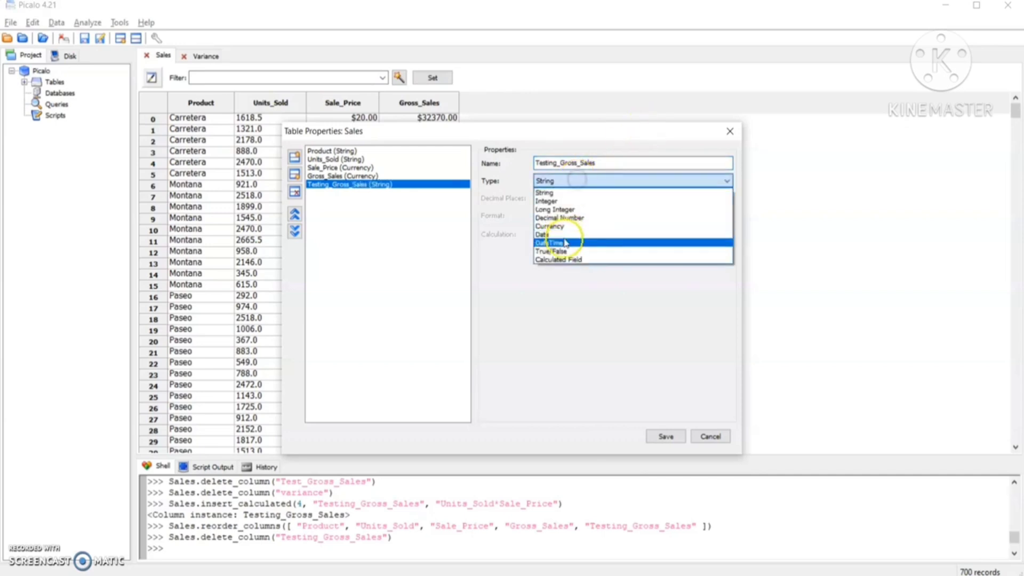
left_click(566, 260)
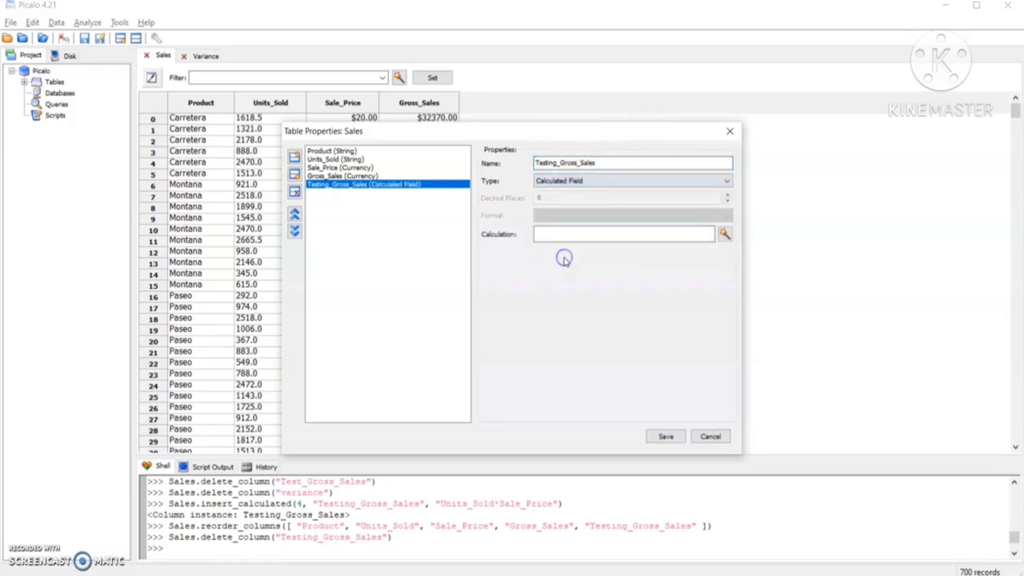
Build and validate the expression Units_Sold*Sale_Price for Testing_Gross_Sales, and save the table properties.
left_click(725, 235)
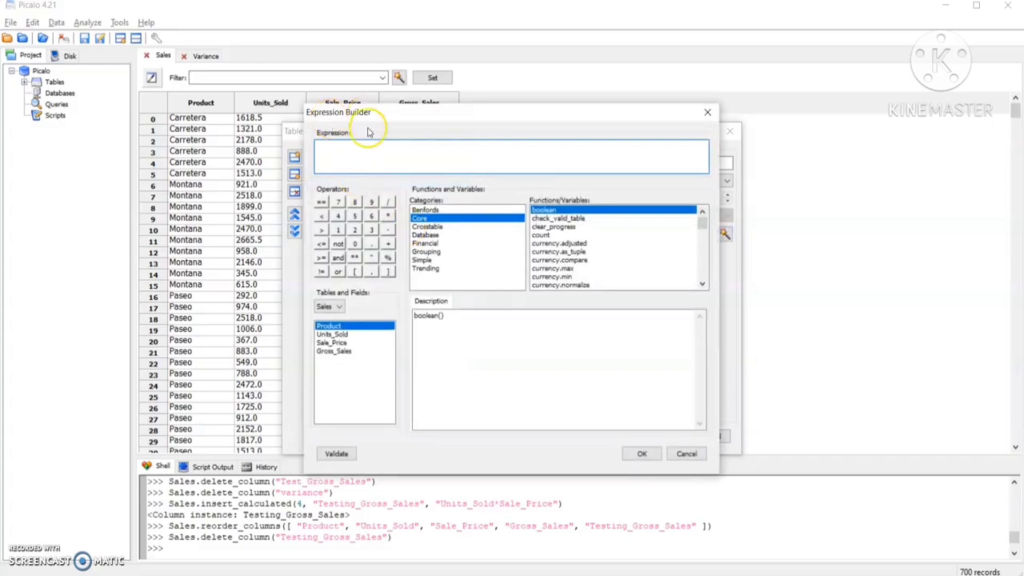
left_click(336, 334)
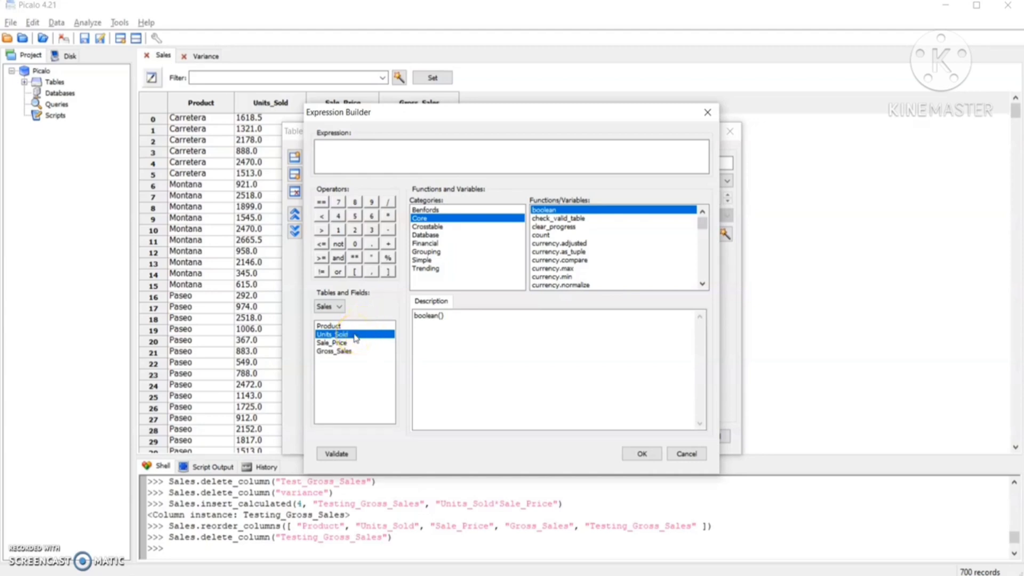
double_click(354, 335)
left_click(390, 217)
double_click(336, 343)
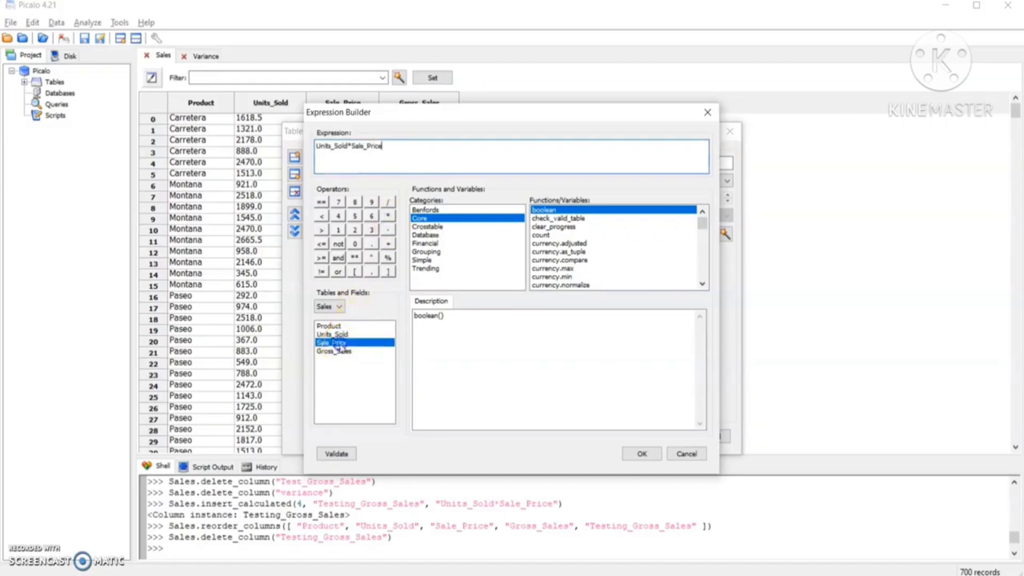
left_click(332, 452)
left_click(638, 455)
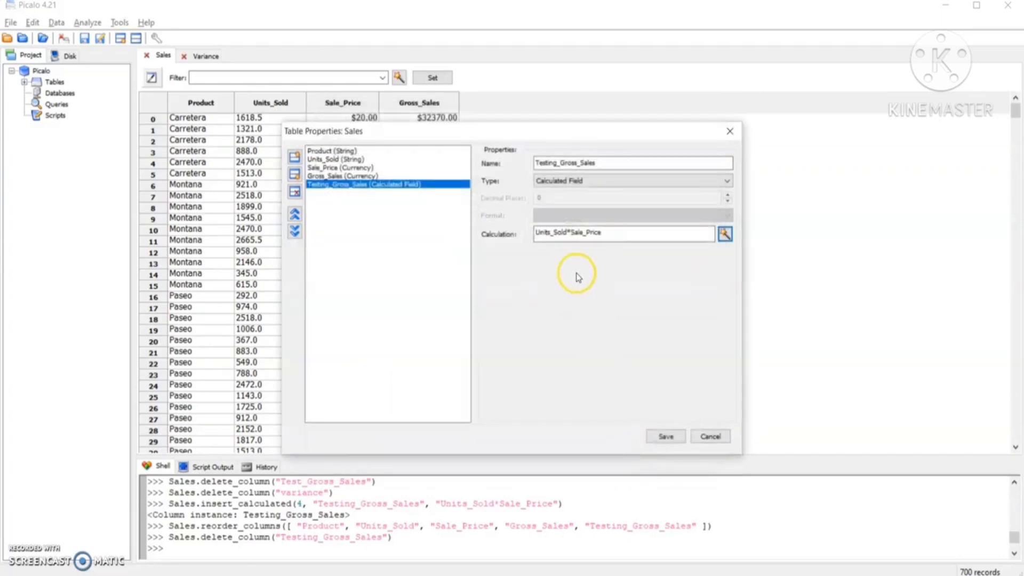
left_click(664, 438)
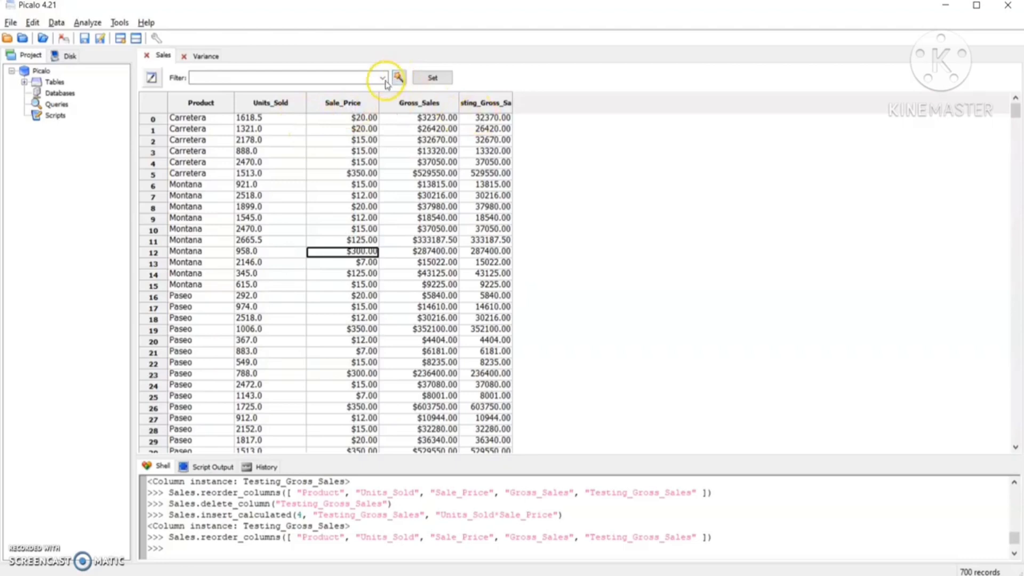
Add another field to the Sales table and place it after Testing_Gross_Sales.
left_click(156, 38)
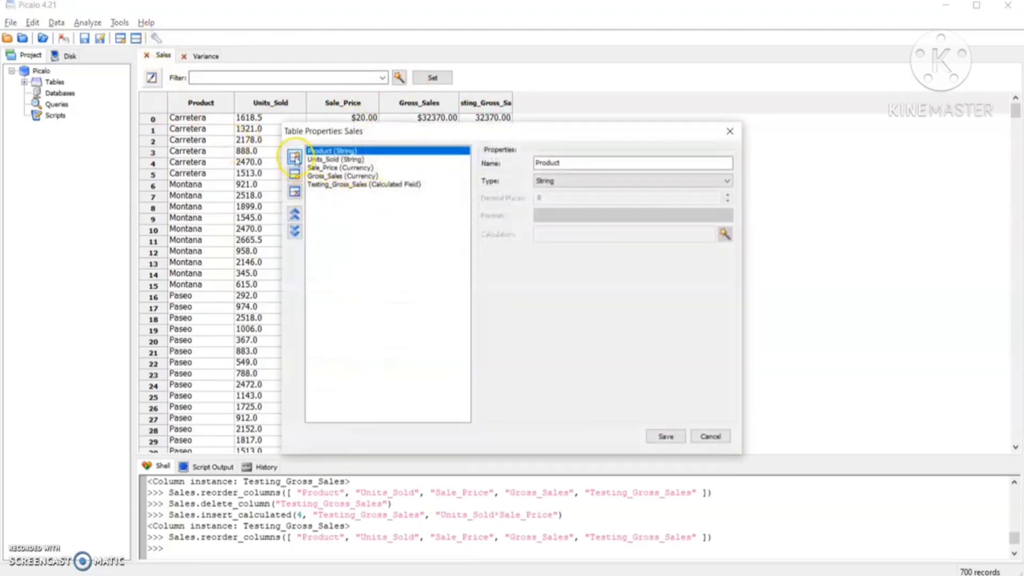
left_click(295, 156)
left_click(295, 230)
left_click(295, 230)
left_click(295, 231)
left_click(295, 231)
left_click(295, 230)
Name the added field Variance and set its type to Calculated Field.
double_click(572, 163)
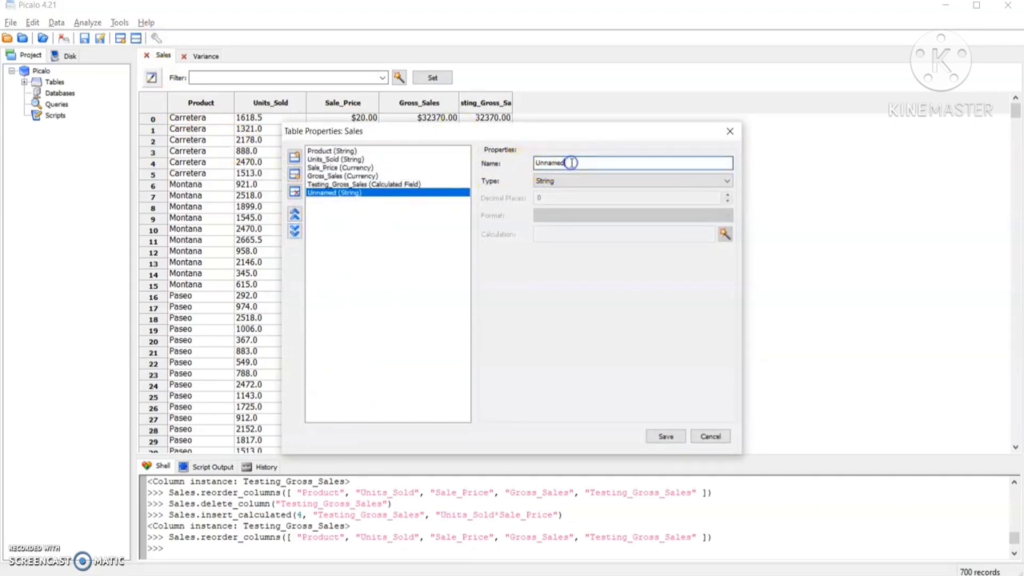
type("Va")
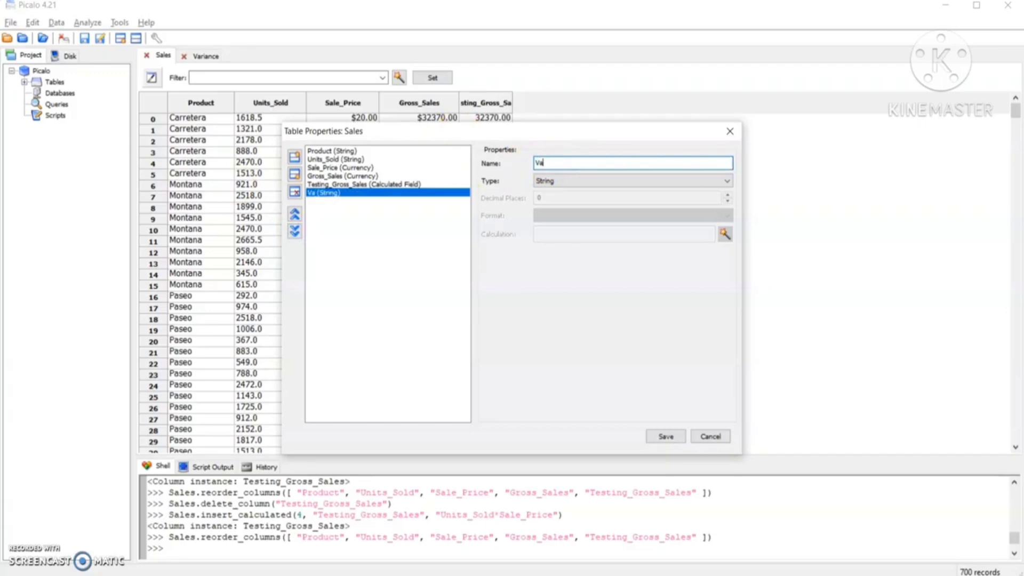
type("riance")
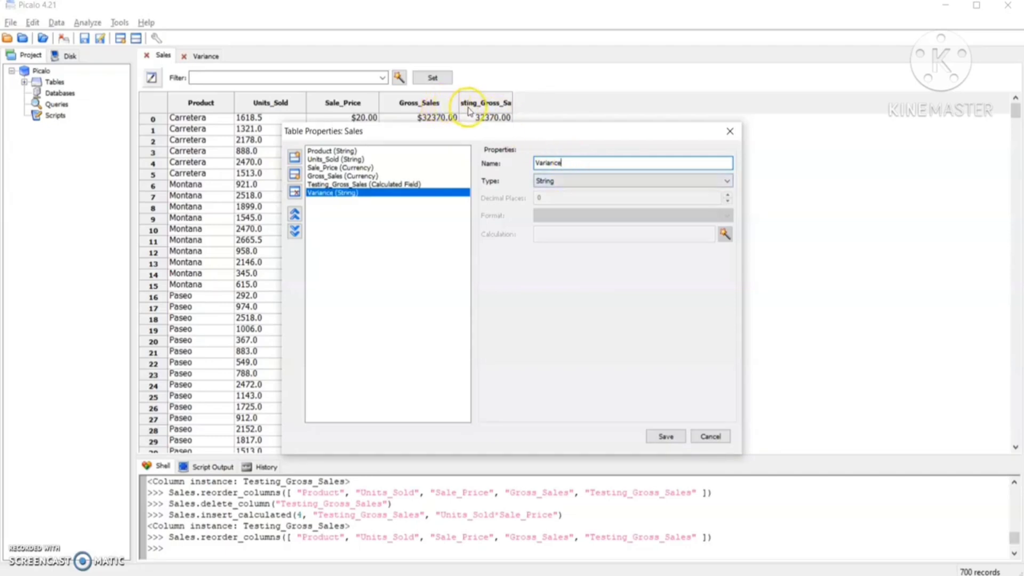
left_click(555, 181)
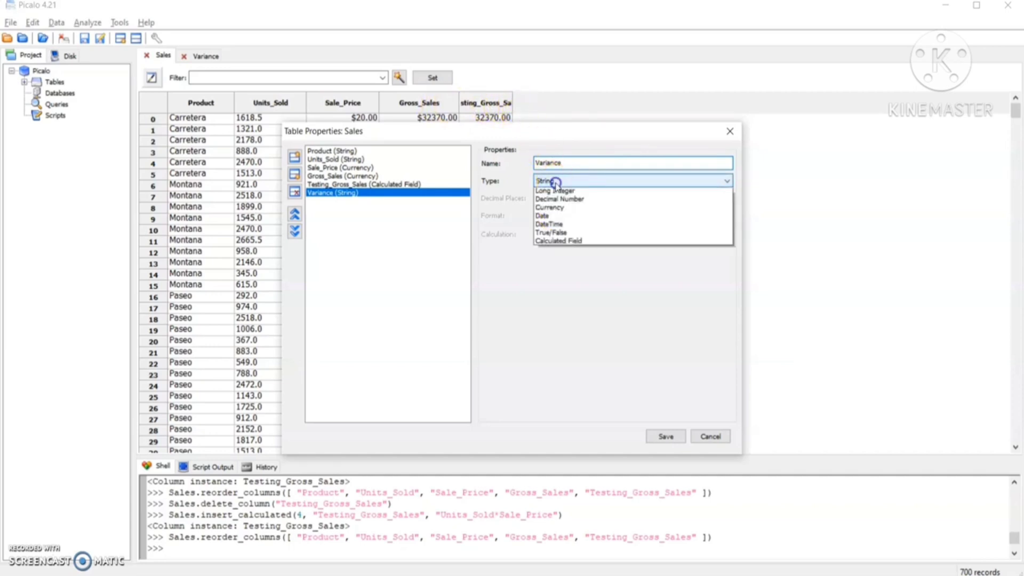
left_click(558, 259)
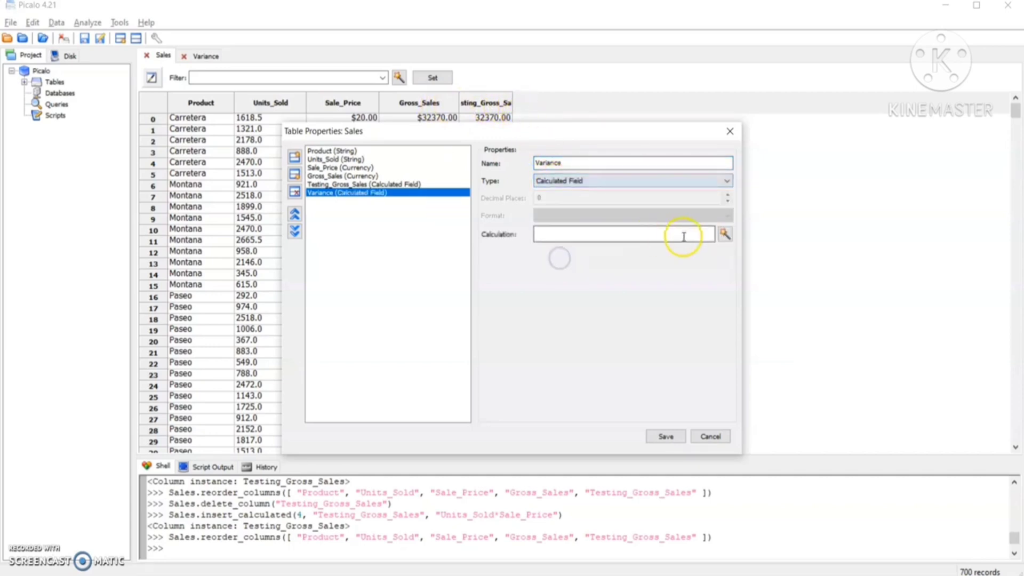
Build and validate the expression Gross_Sales-Testing_Gross_Sales for the Variance field, and save the table properties.
left_click(725, 235)
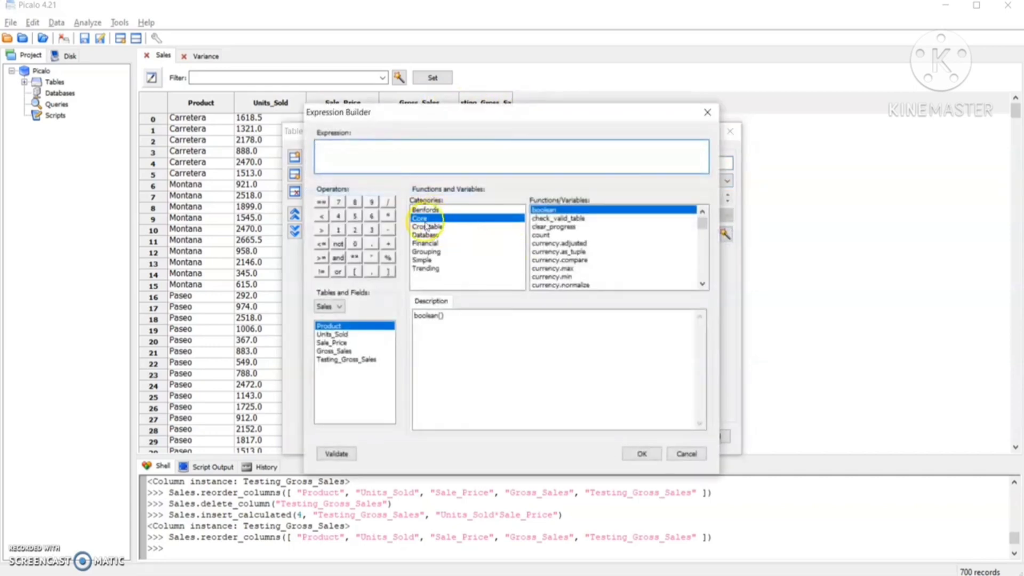
double_click(339, 351)
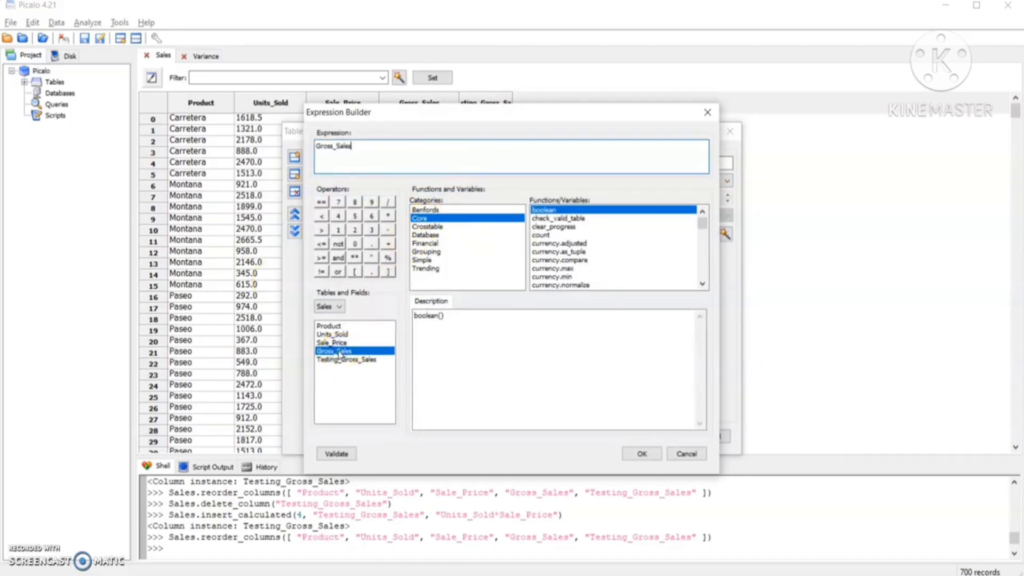
left_click(388, 230)
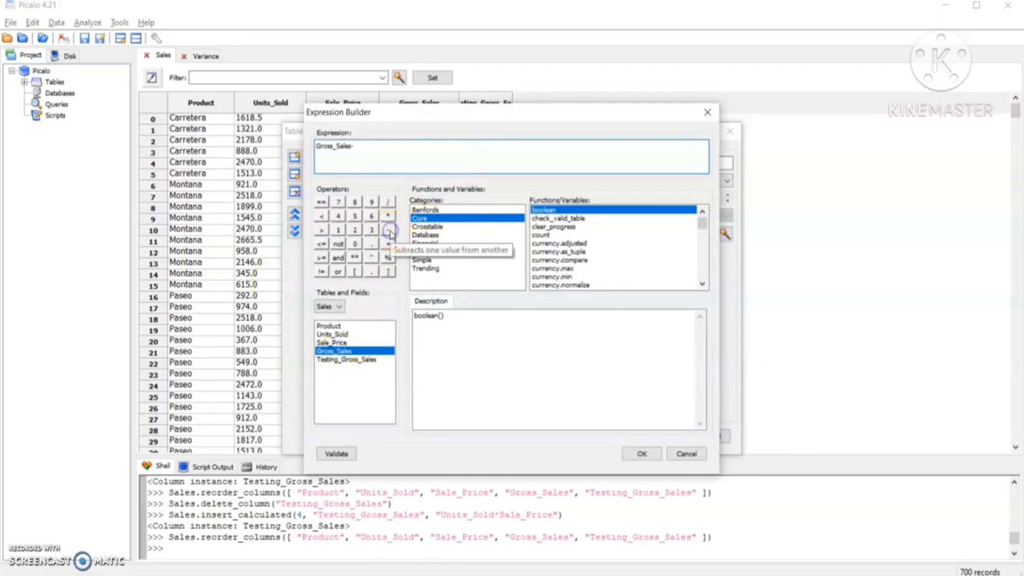
left_click(328, 360)
double_click(327, 359)
left_click(337, 453)
left_click(643, 453)
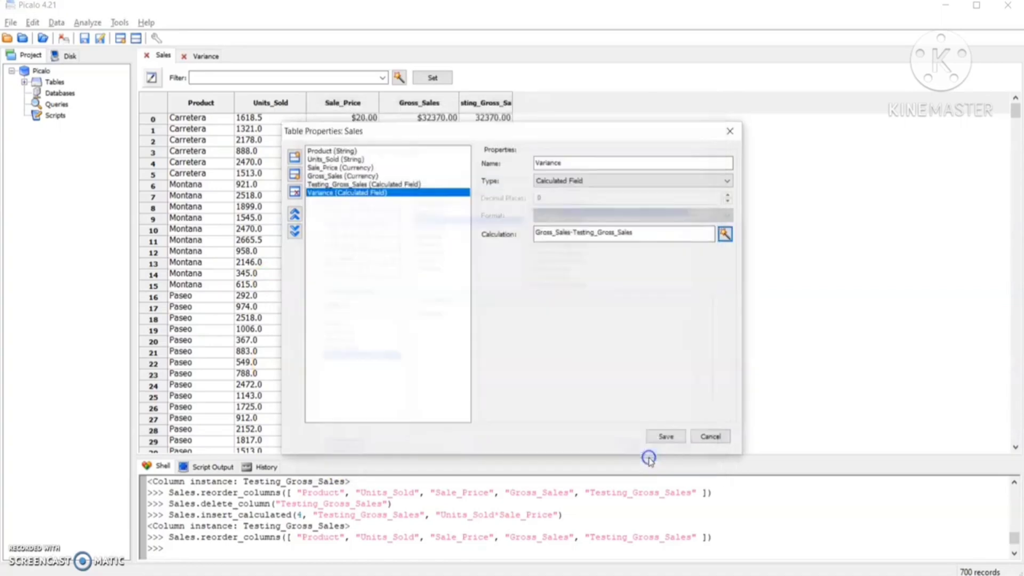
left_click(656, 433)
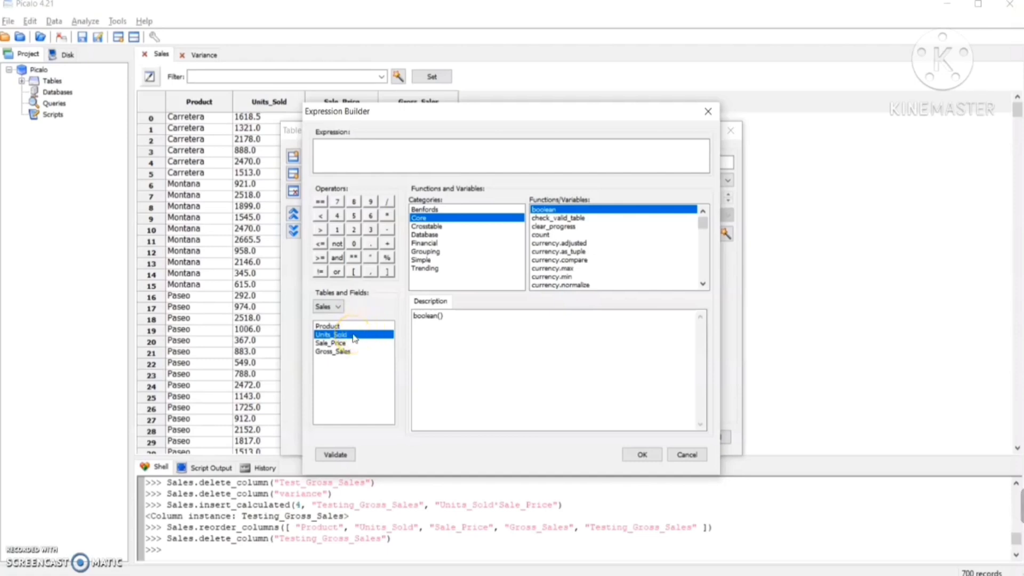
Build and validate the calculated field expression Units_Sold*Sale_Price, and save the Sales table properties.
double_click(354, 336)
left_click(388, 216)
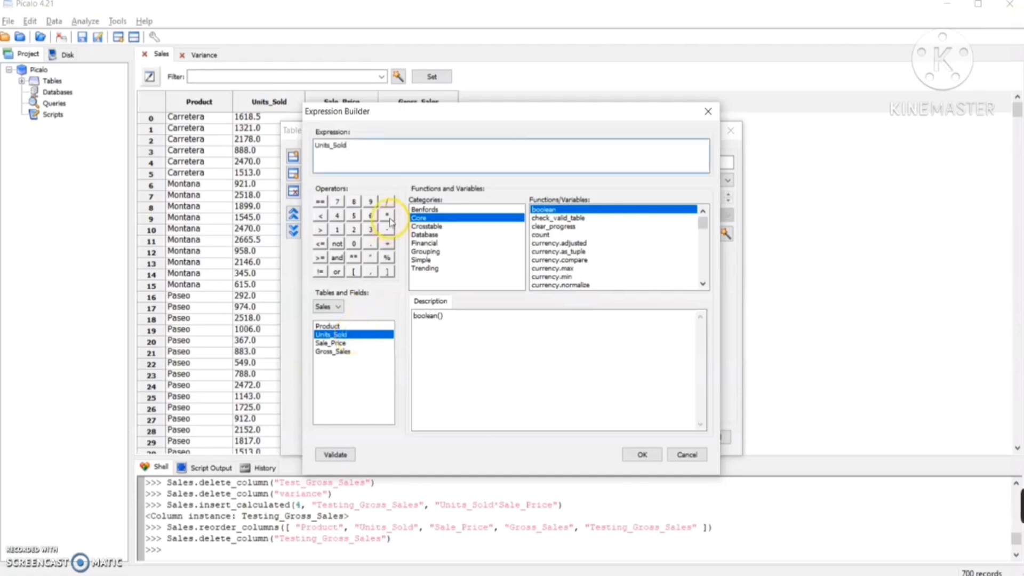
double_click(339, 344)
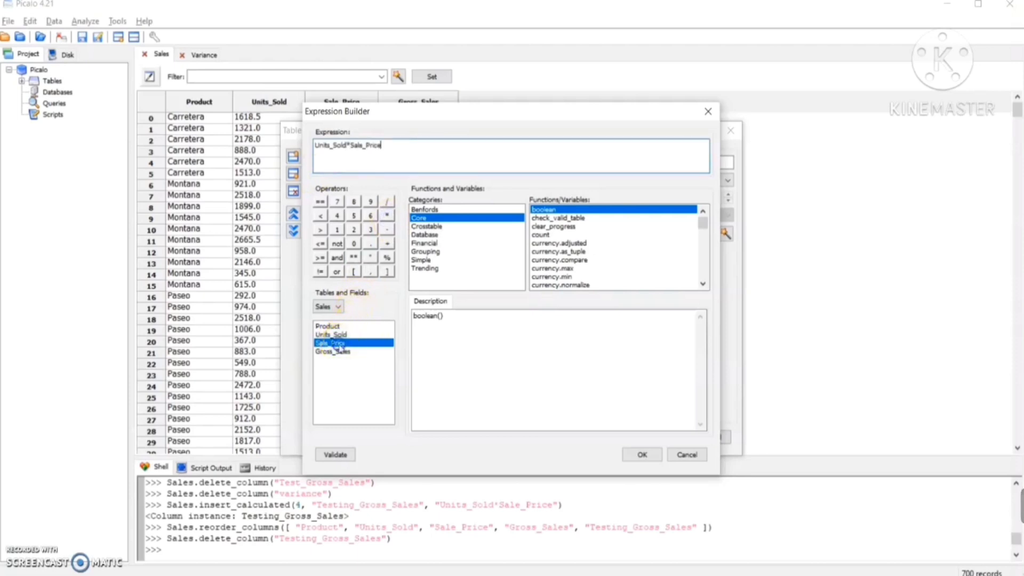
left_click(333, 455)
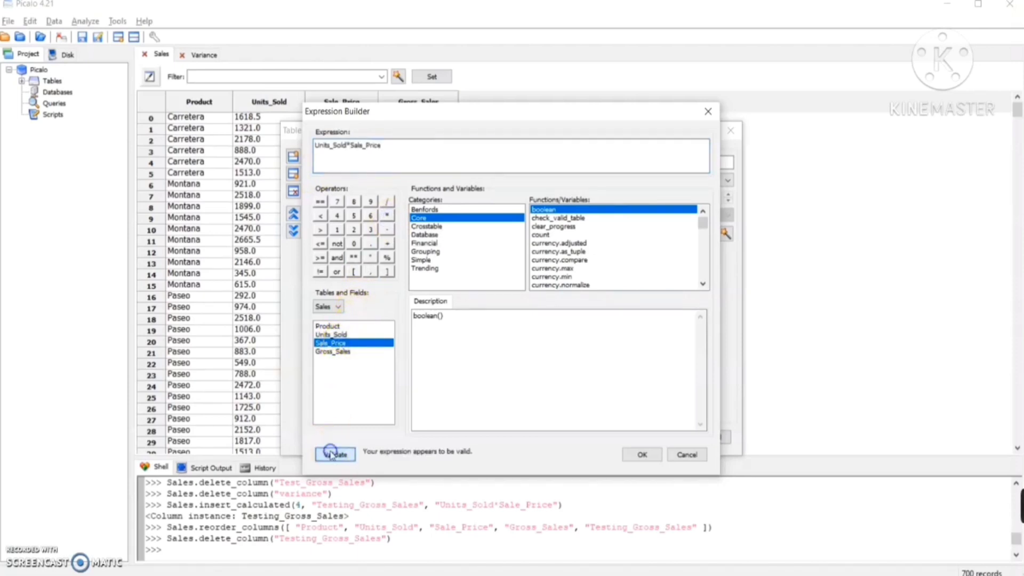
left_click(638, 456)
left_click(664, 437)
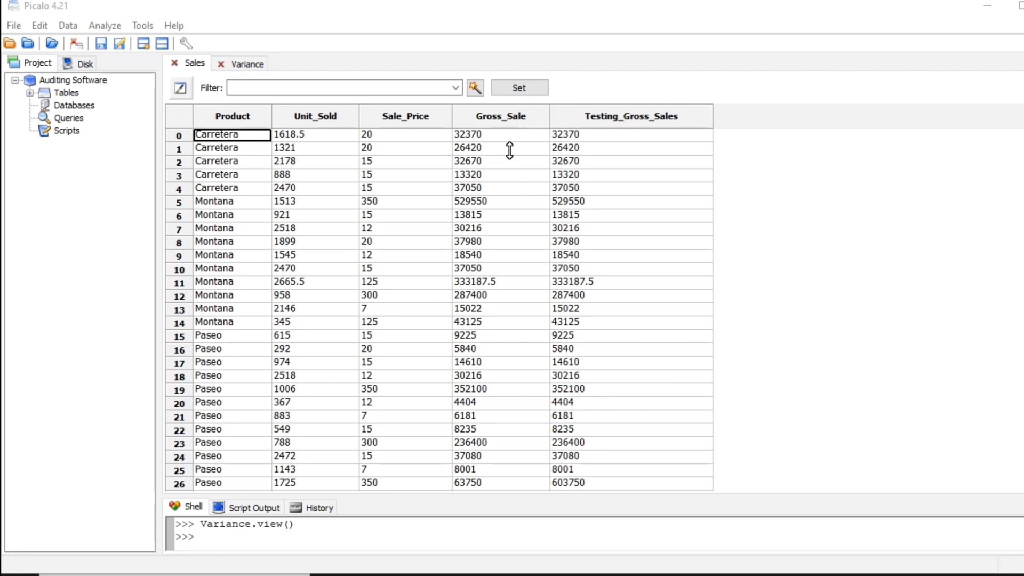
Start a Find Nonmatching By Value analysis with Sales as both the first and the second table.
left_click(104, 26)
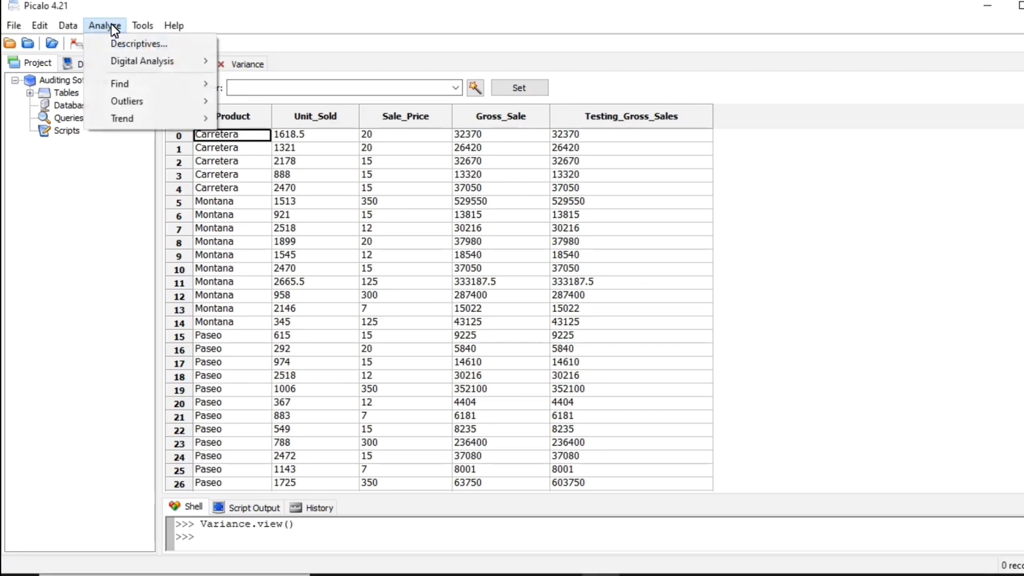
mouse_move(117, 83)
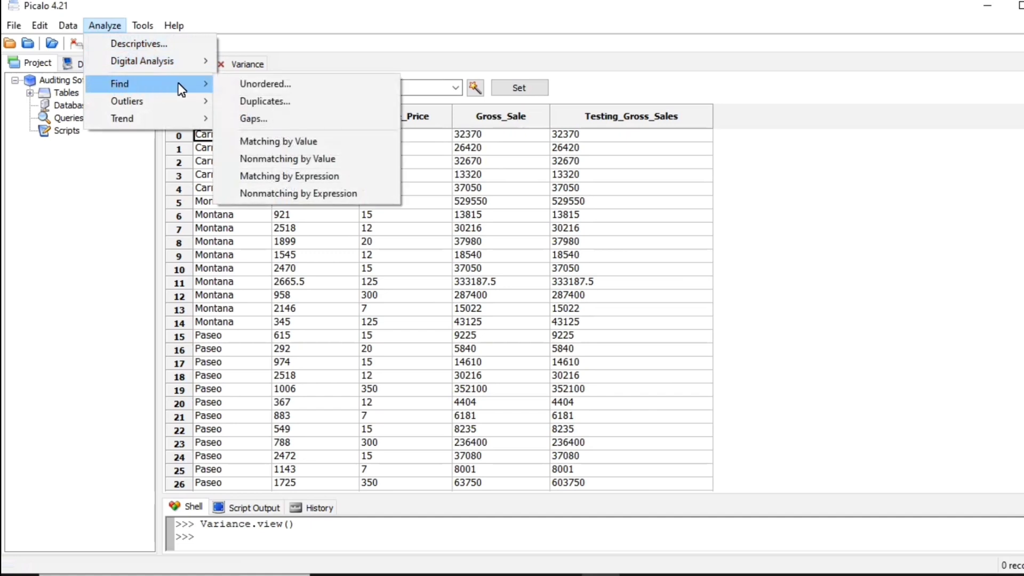
left_click(290, 159)
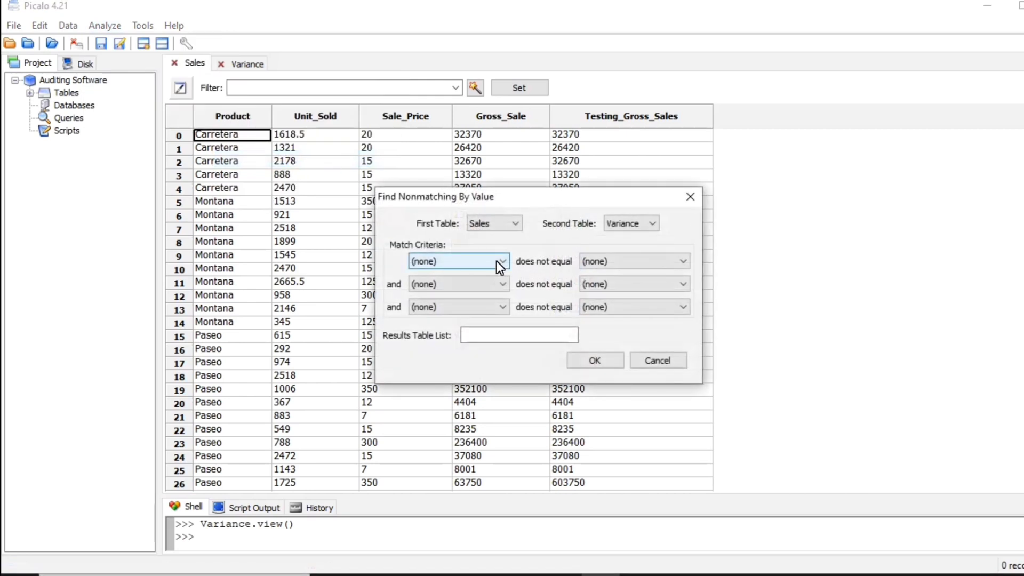
left_click_drag(525, 196, 844, 183)
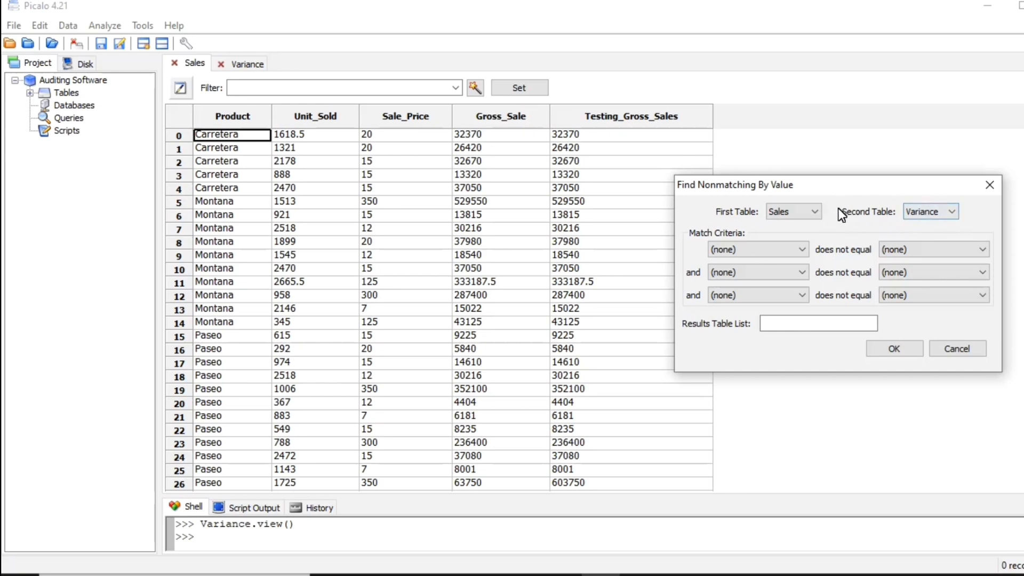
left_click(799, 210)
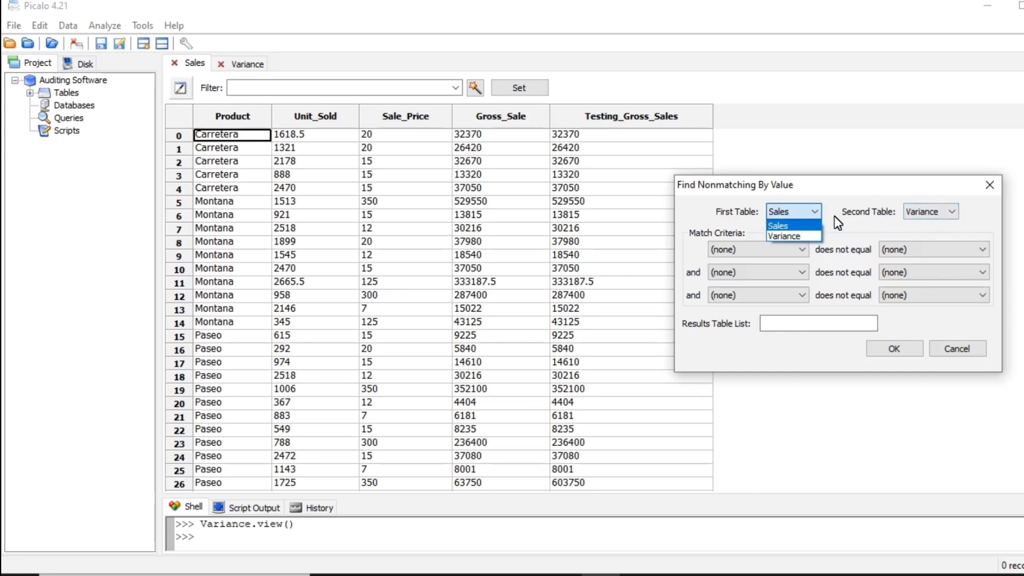
left_click(950, 207)
left_click(952, 207)
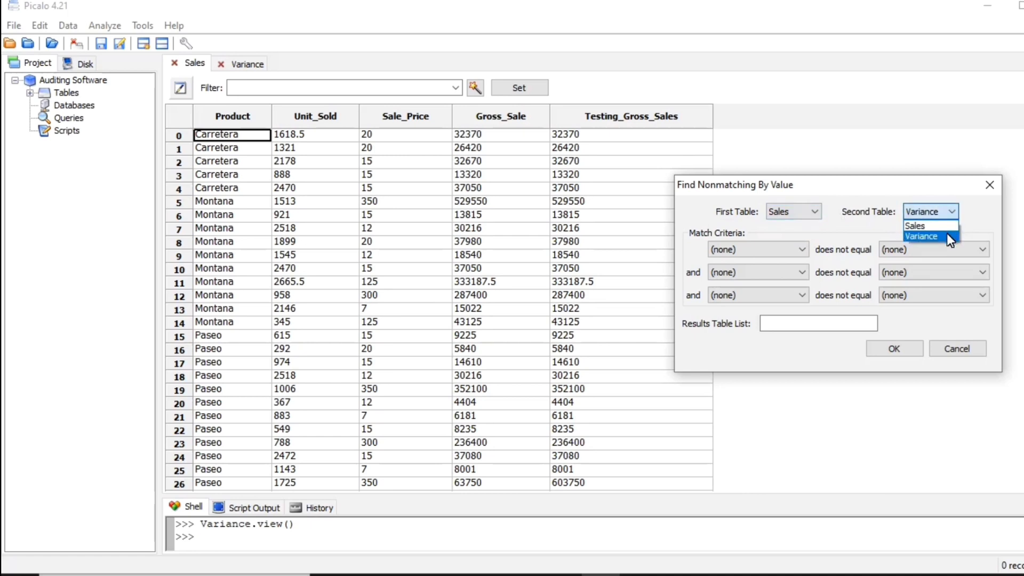
left_click(813, 208)
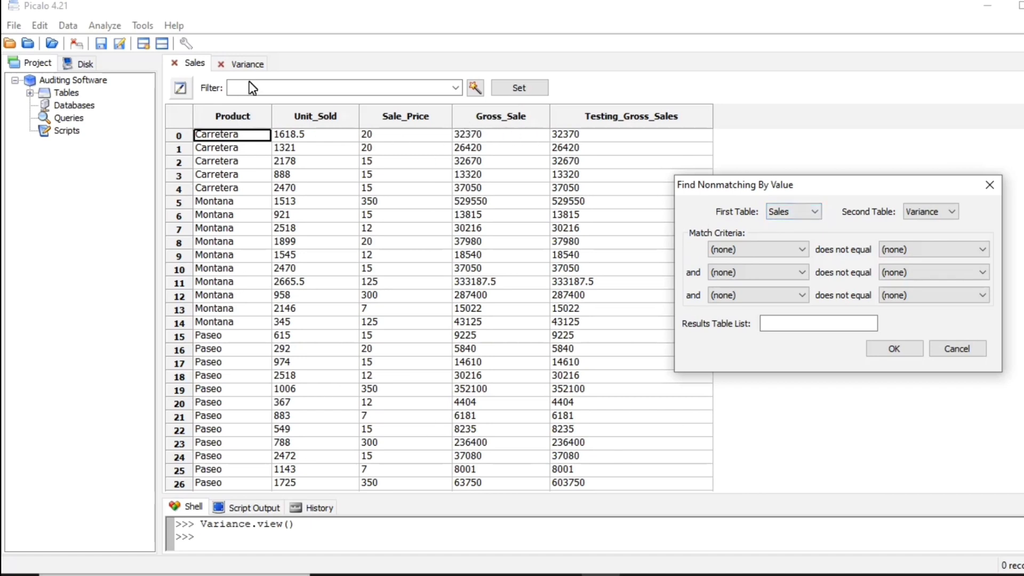
left_click(805, 213)
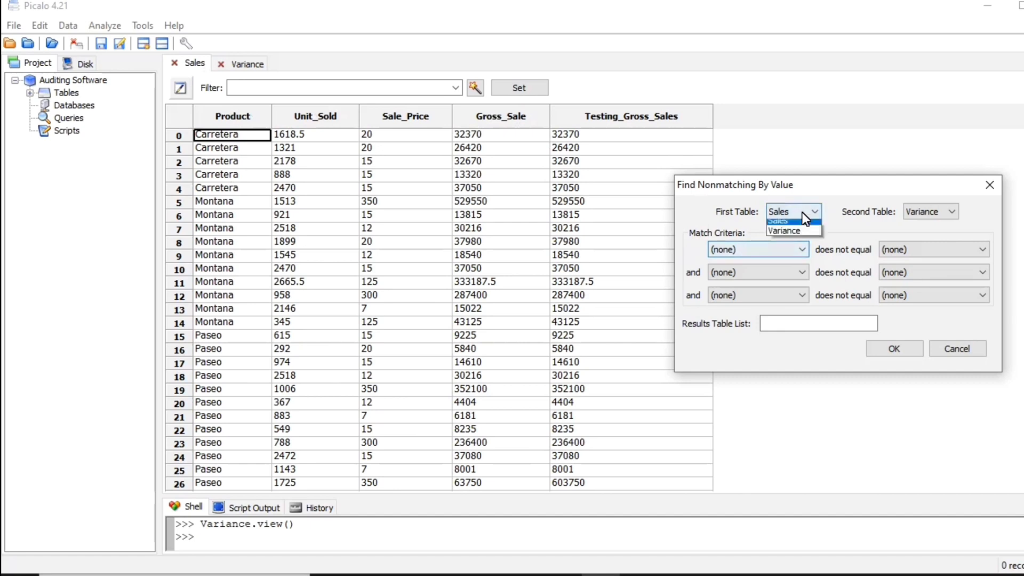
left_click(783, 225)
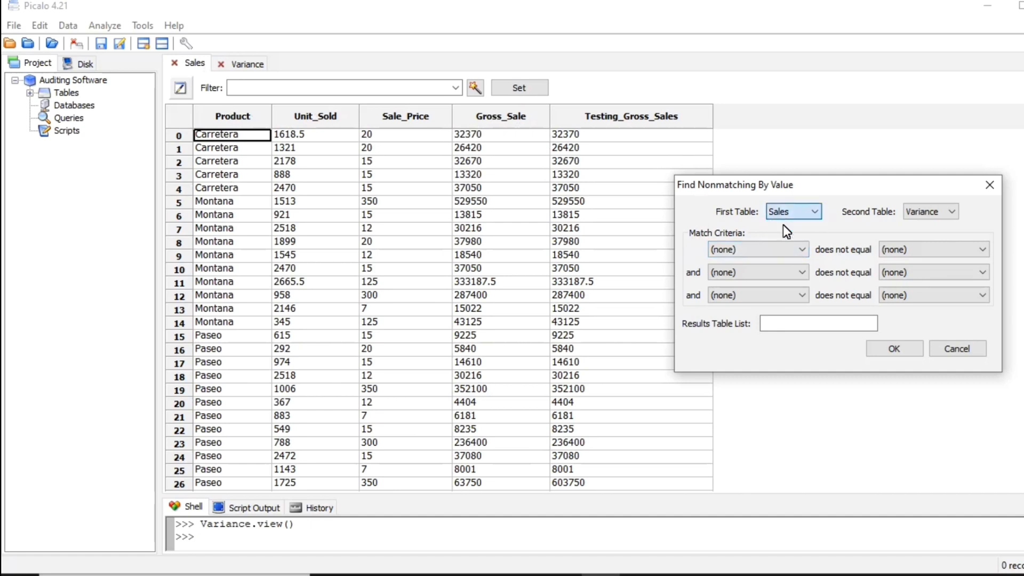
left_click(939, 211)
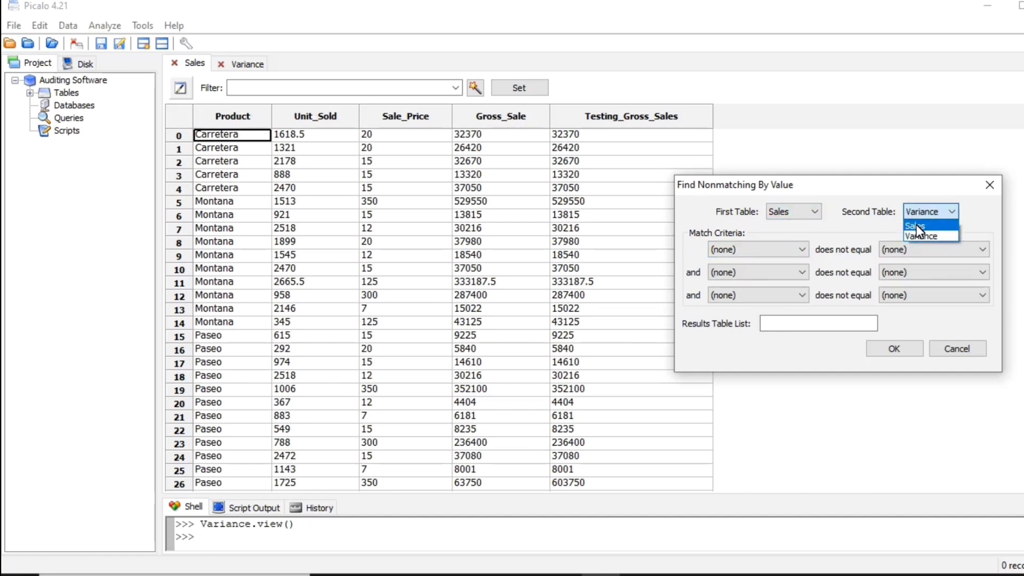
left_click(916, 225)
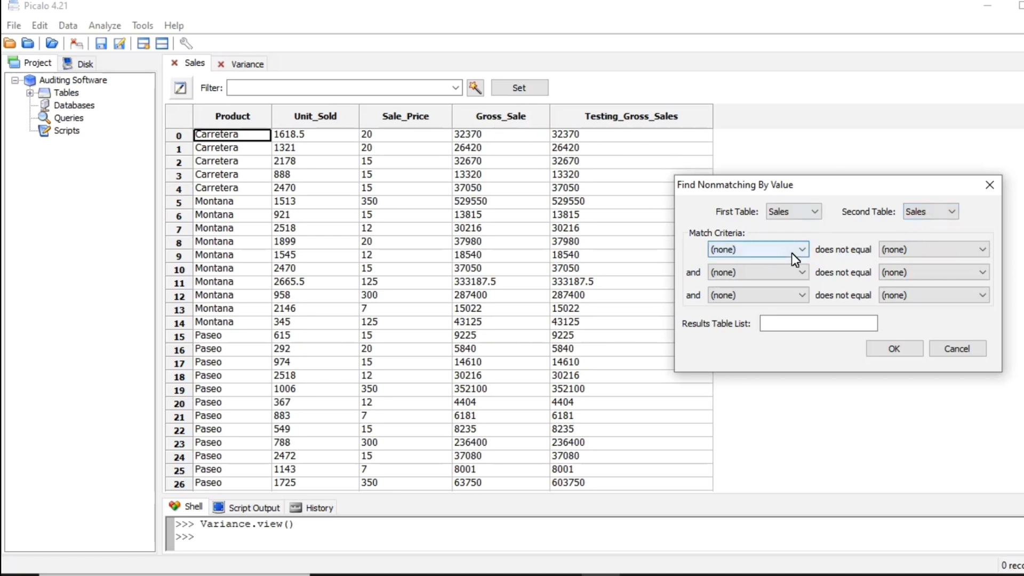
Set the first match criterion to Gross_Sale does not equal Testing_Gross_Sales.
left_click_drag(842, 193, 844, 184)
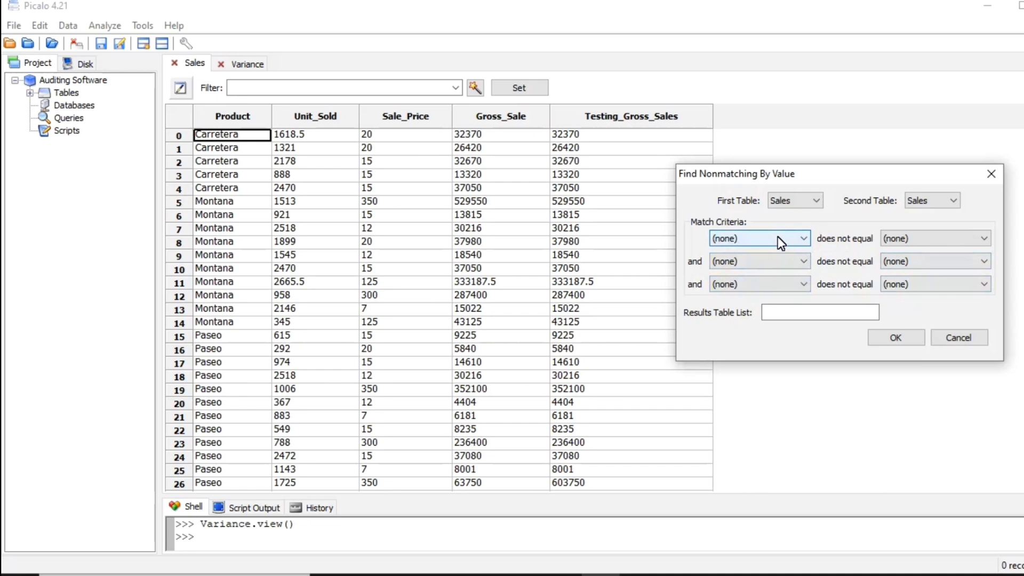
left_click(804, 240)
left_click(780, 291)
left_click(952, 238)
key("Escape")
left_click(928, 302)
Name the results table Non_matching_value and run the nonmatching analysis.
left_click(812, 320)
type("Non_")
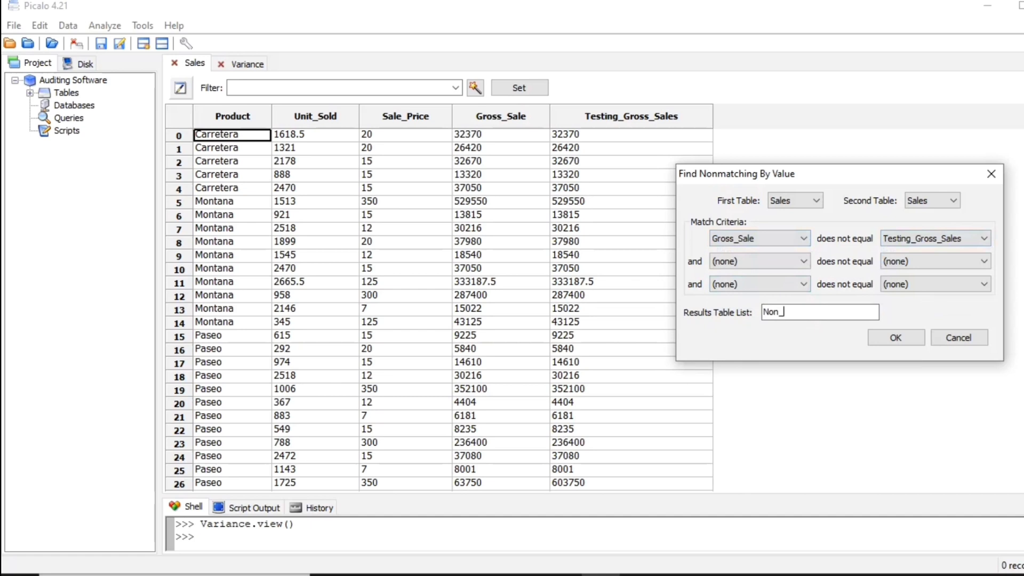
type("matching_value")
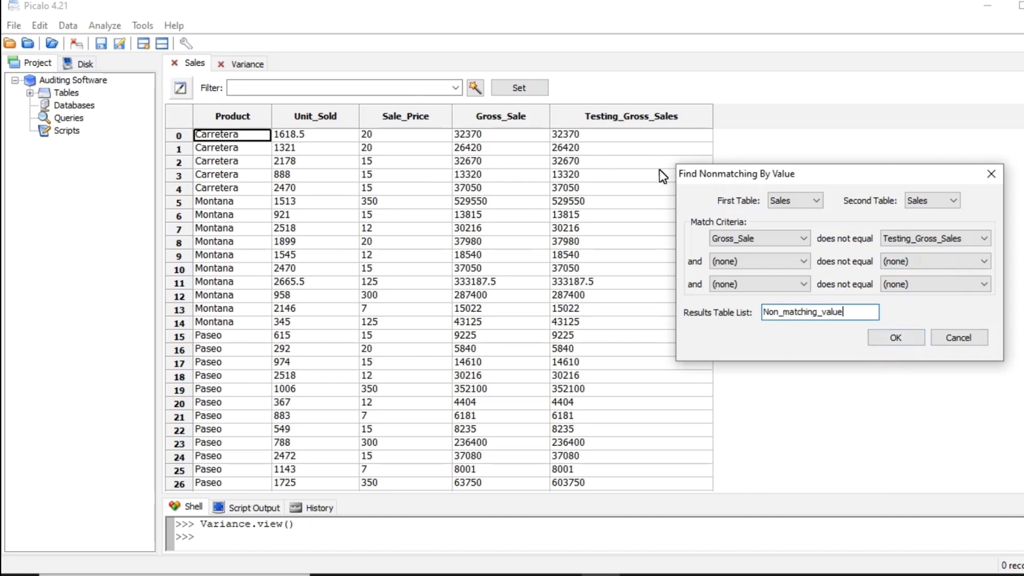
left_click(886, 337)
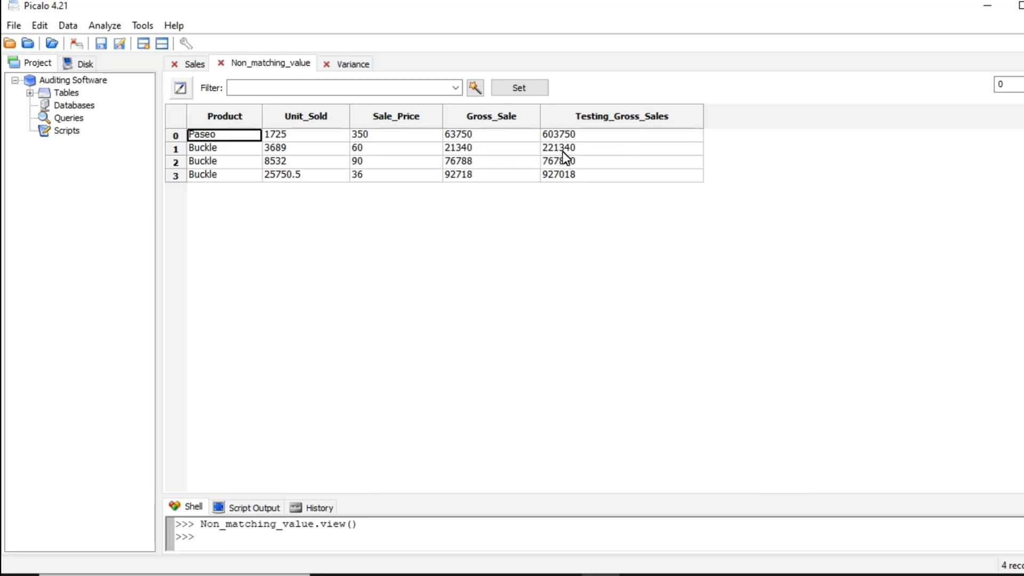
Compare Gross_Sale with Testing_Gross_Sales row by row in Non_matching_value, and check which products the mismatched rows concern.
left_click(517, 138)
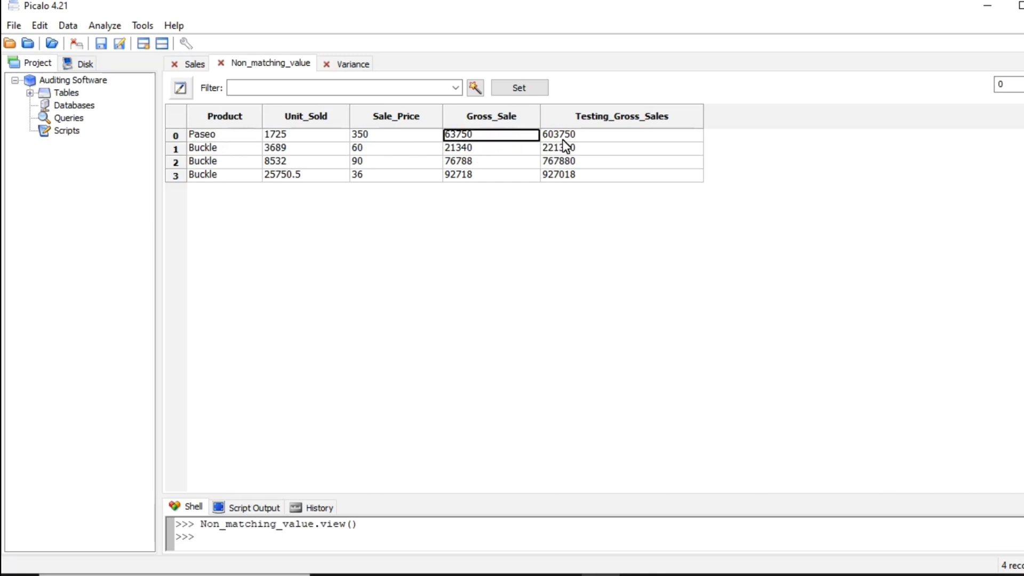
left_click(603, 135)
left_click(496, 137)
left_click(368, 135)
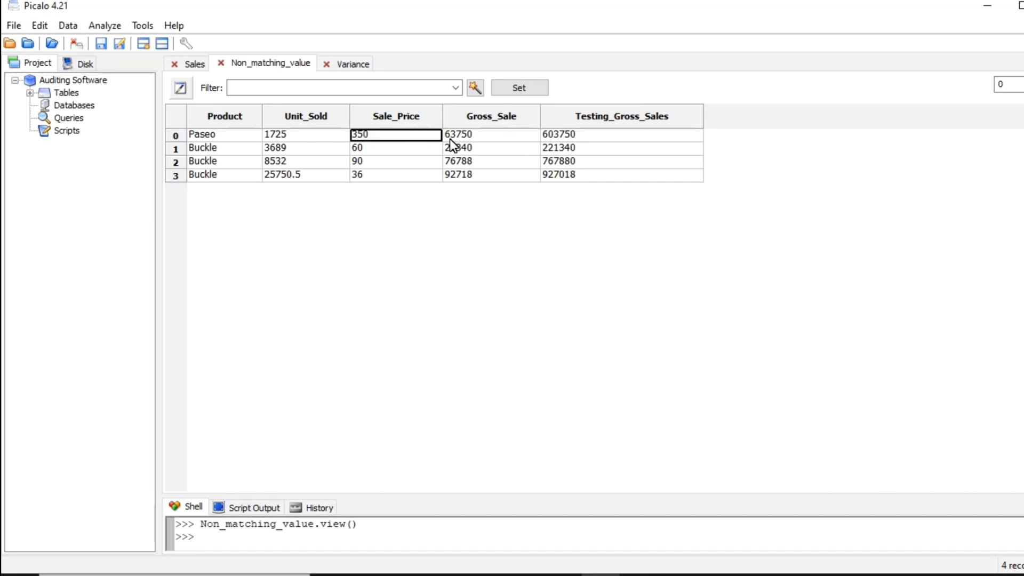
left_click(595, 134)
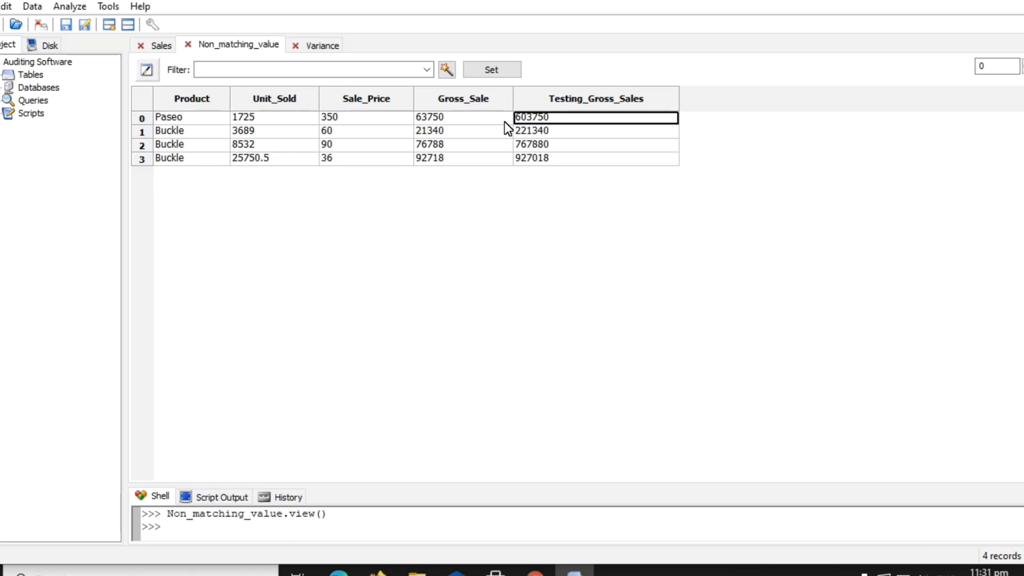
left_click(529, 133)
left_click(456, 131)
left_click(443, 142)
left_click(548, 147)
left_click(546, 157)
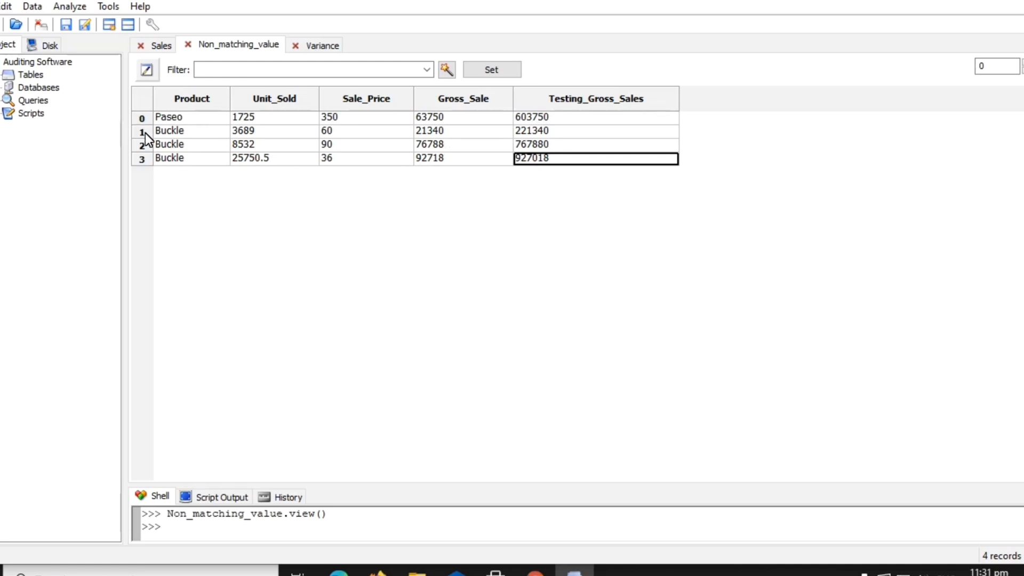
left_click(165, 119)
left_click(172, 131)
left_click(175, 144)
left_click(180, 156)
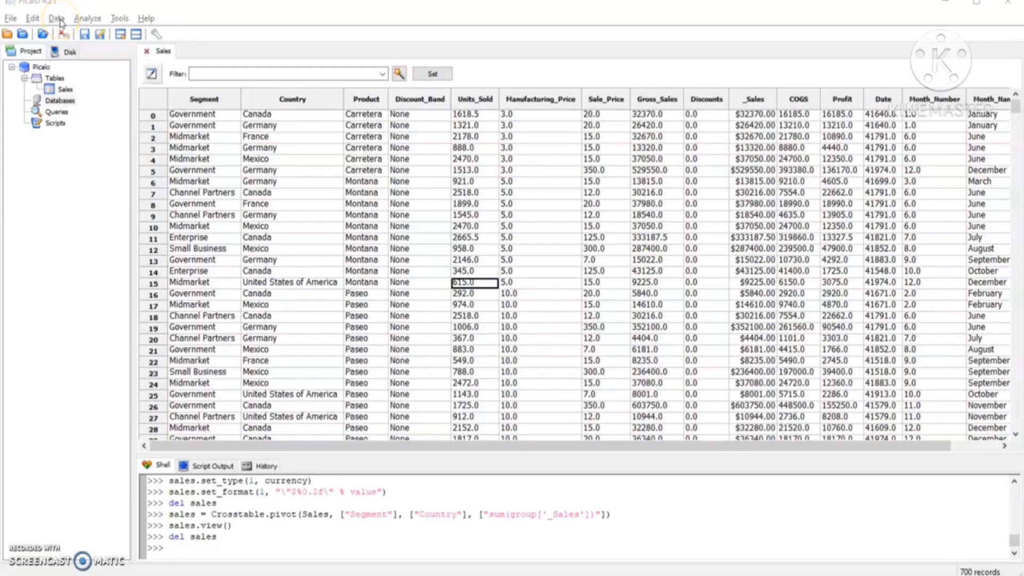
Start a pivot table on the Sales table with Segment as column label and Country as row label.
left_click(57, 19)
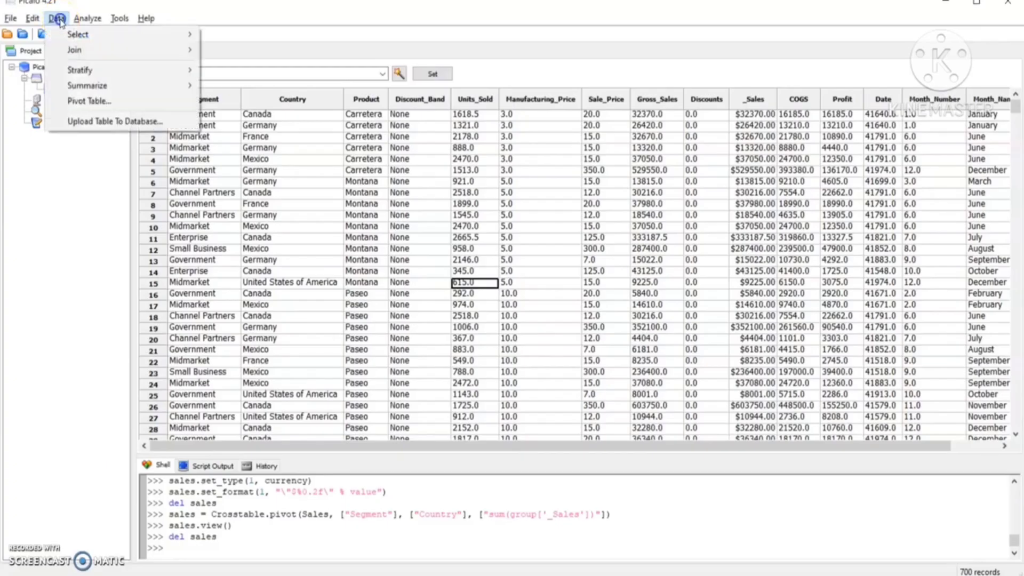
left_click(89, 104)
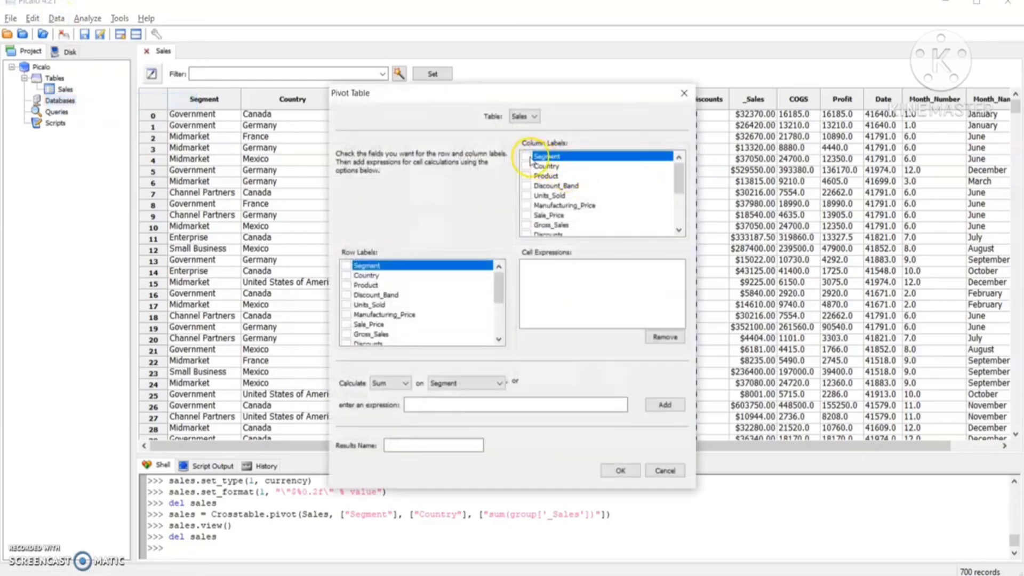
left_click(526, 156)
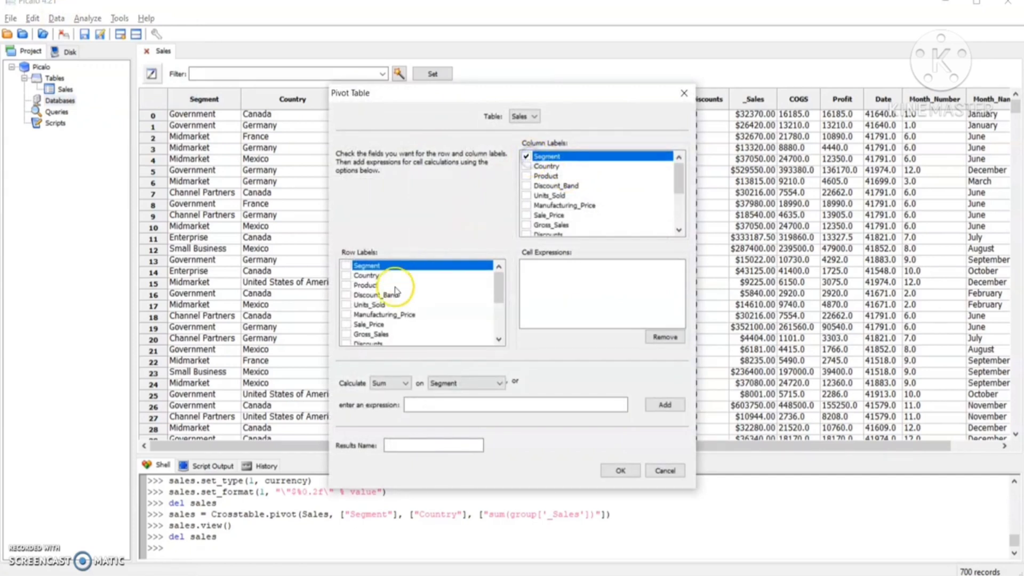
left_click(346, 275)
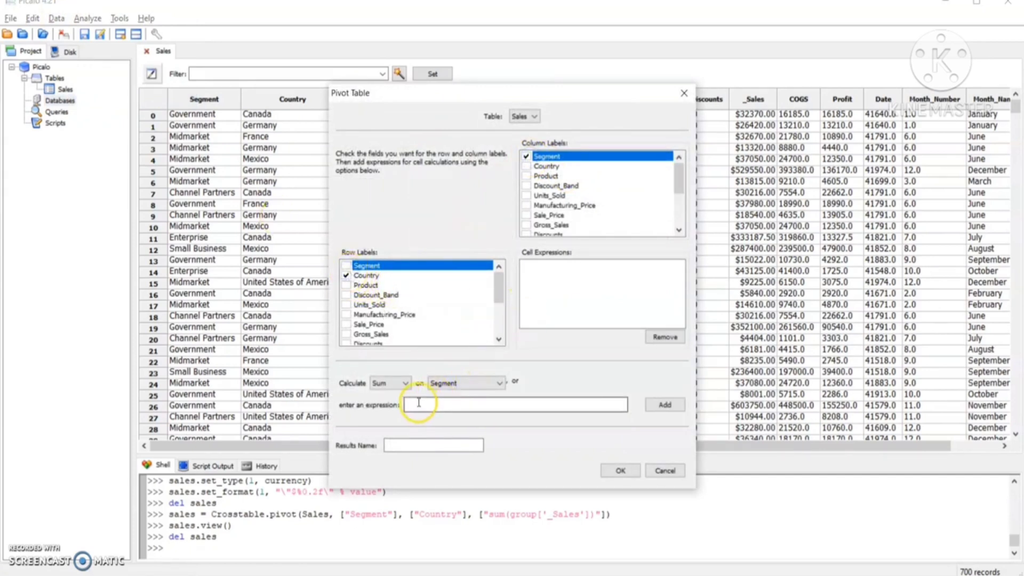
Add the sum of _Sales as the pivot's cell expression, name the results sales, and create the pivot table.
left_click(450, 383)
left_click(450, 383)
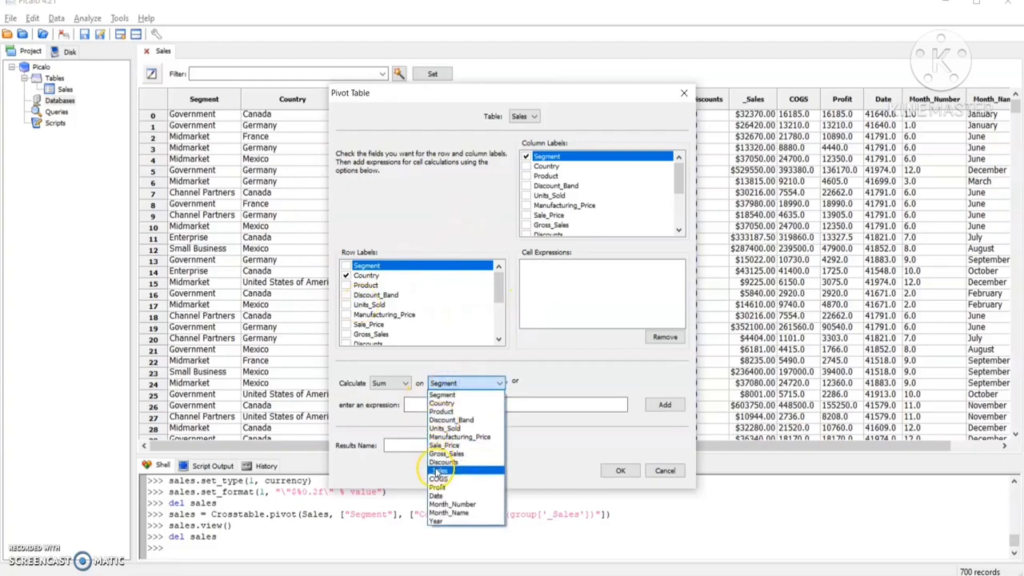
left_click(439, 470)
left_click(418, 446)
type("sales")
left_click(665, 404)
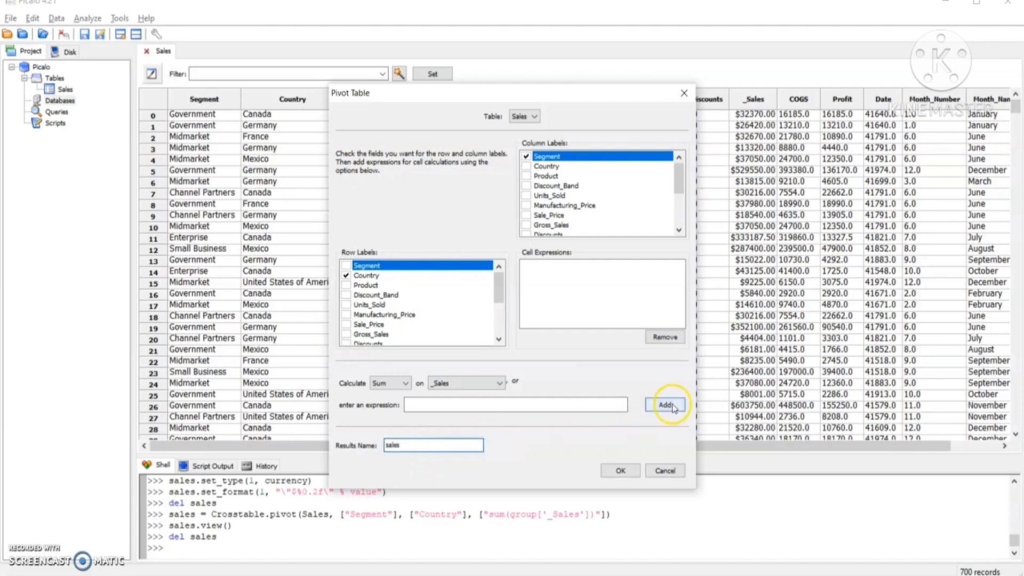
left_click(619, 471)
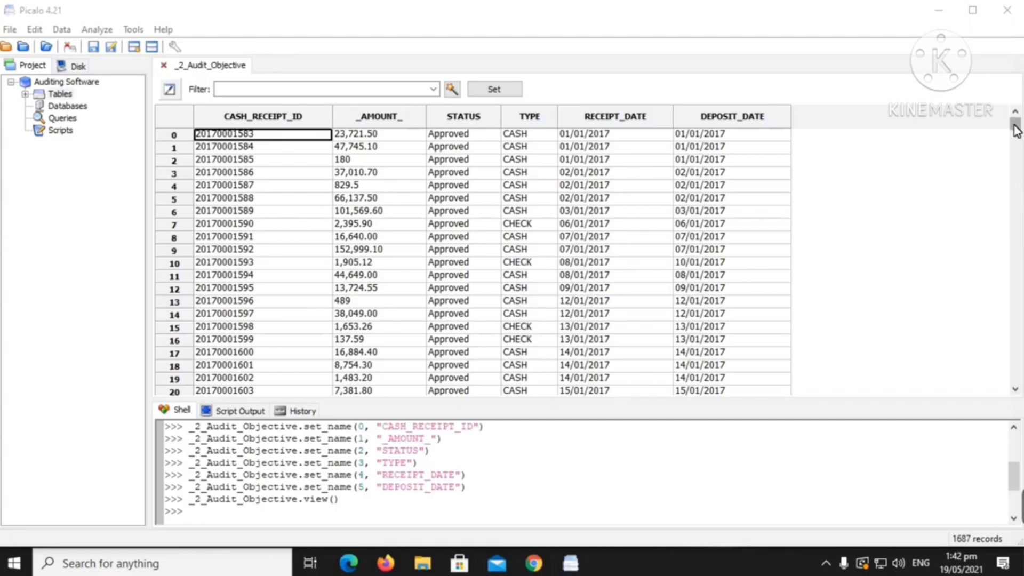
Build and validate the filter expression RECEIPT_DATE==DEPOSIT_DATE for the _2_Audit_Objective table.
left_click_drag(1015, 125, 1016, 377)
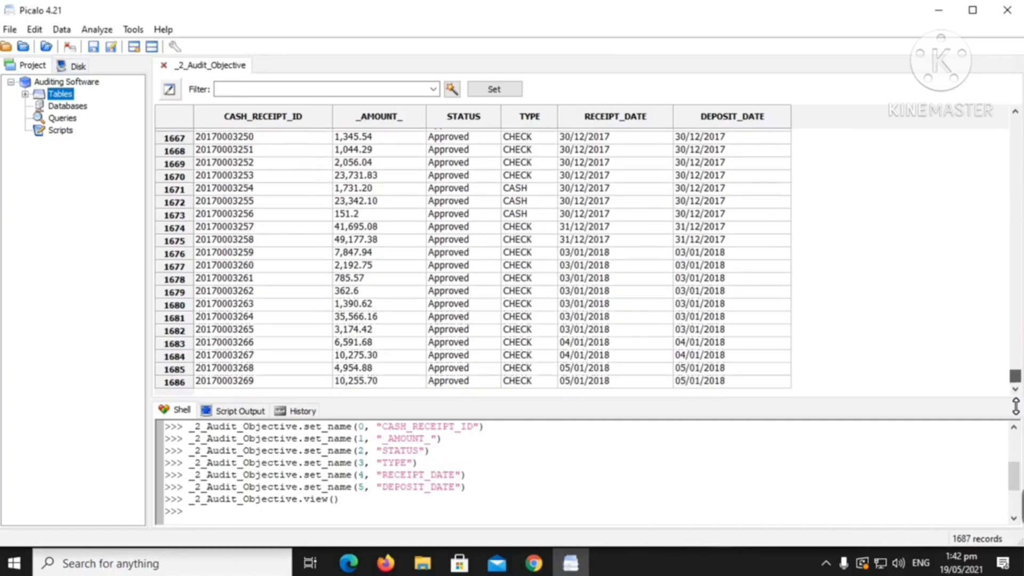
left_click(167, 383)
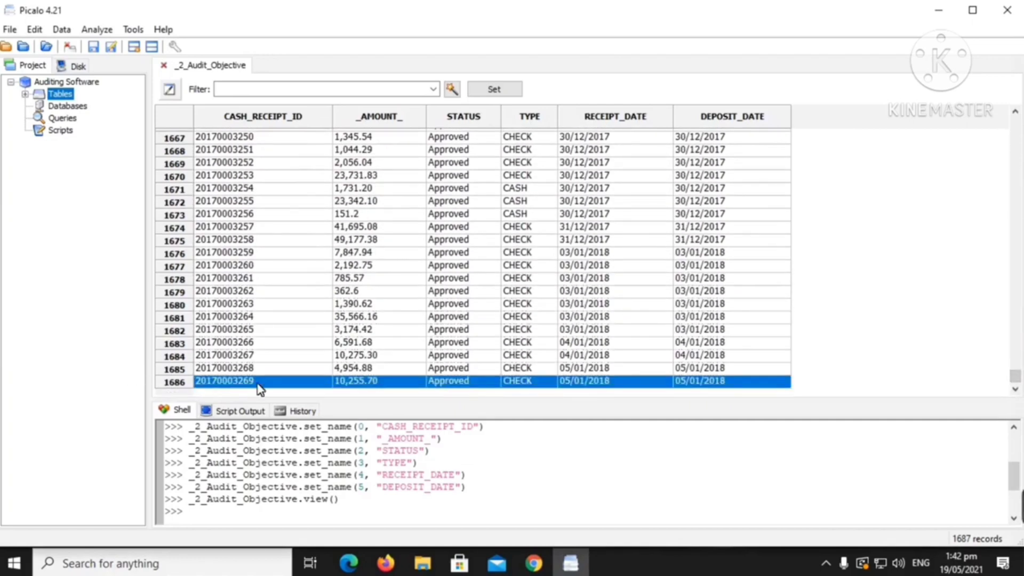
left_click_drag(1016, 377, 1015, 119)
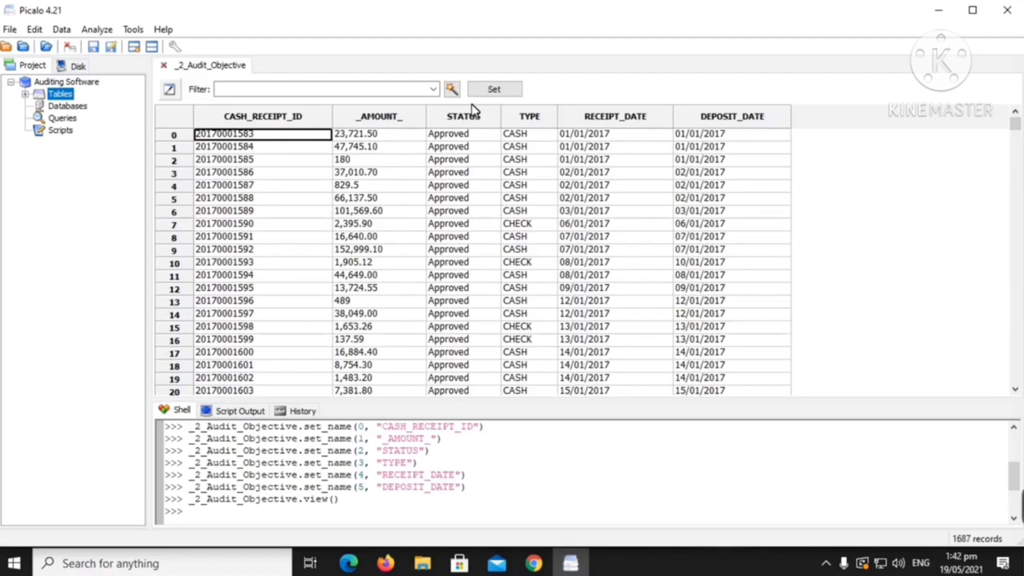
left_click(453, 92)
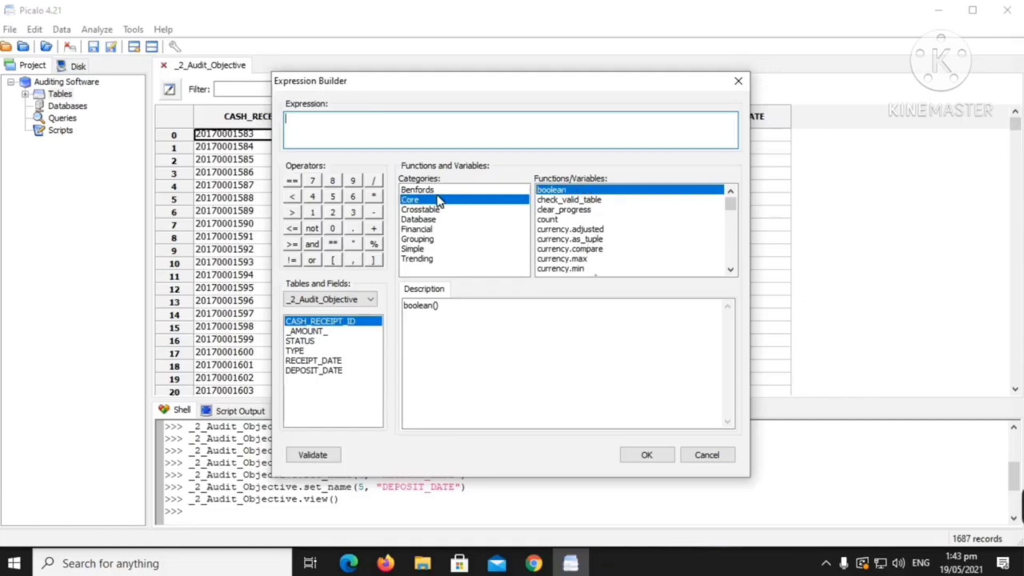
left_click(329, 361)
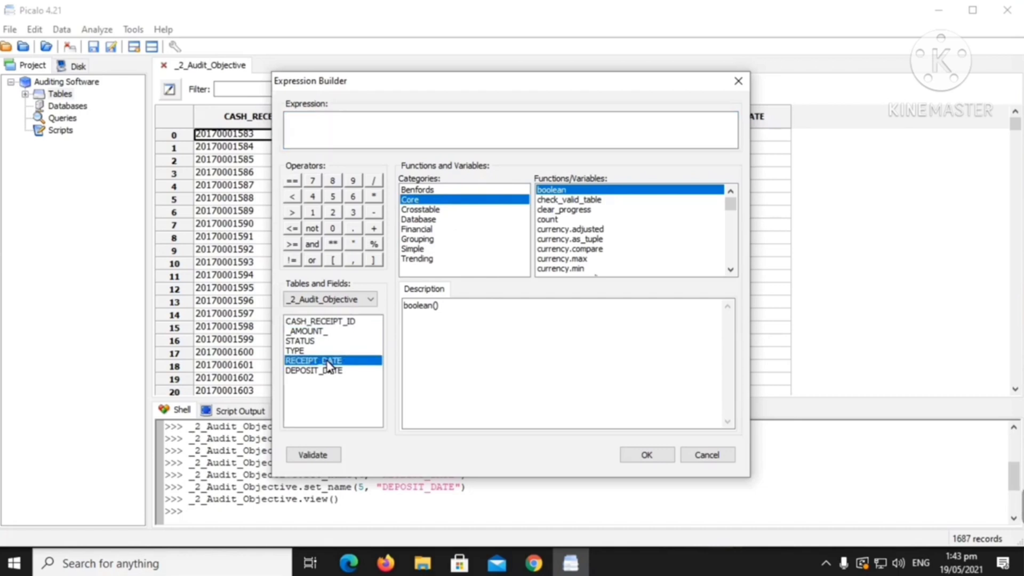
double_click(328, 362)
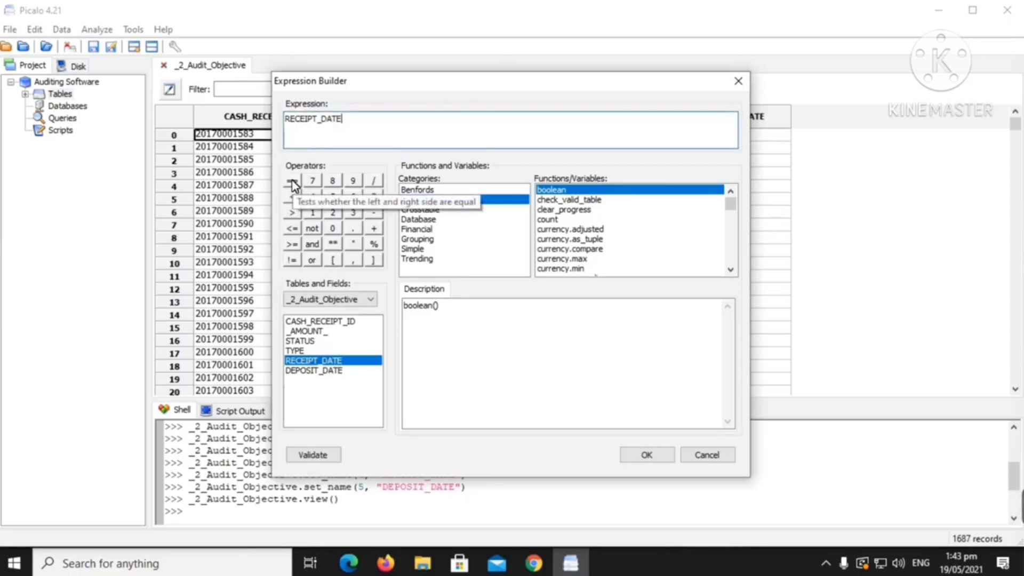
left_click(292, 181)
double_click(330, 371)
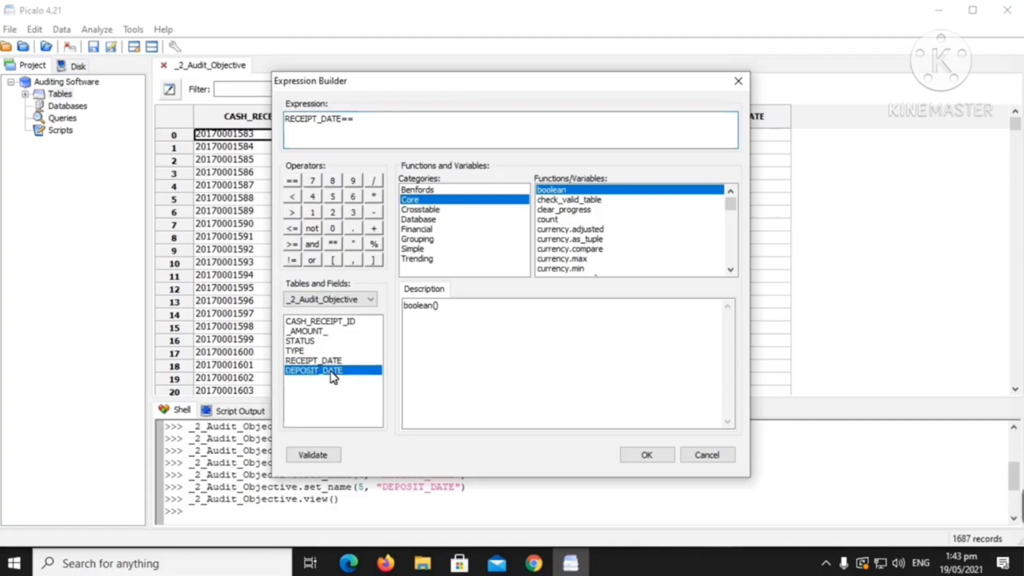
left_click(337, 454)
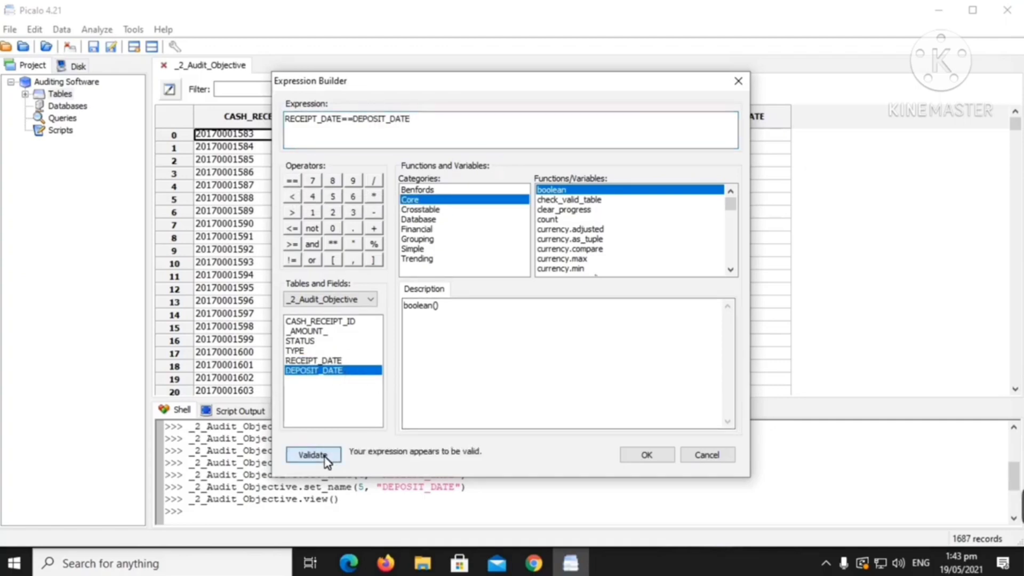
left_click(645, 456)
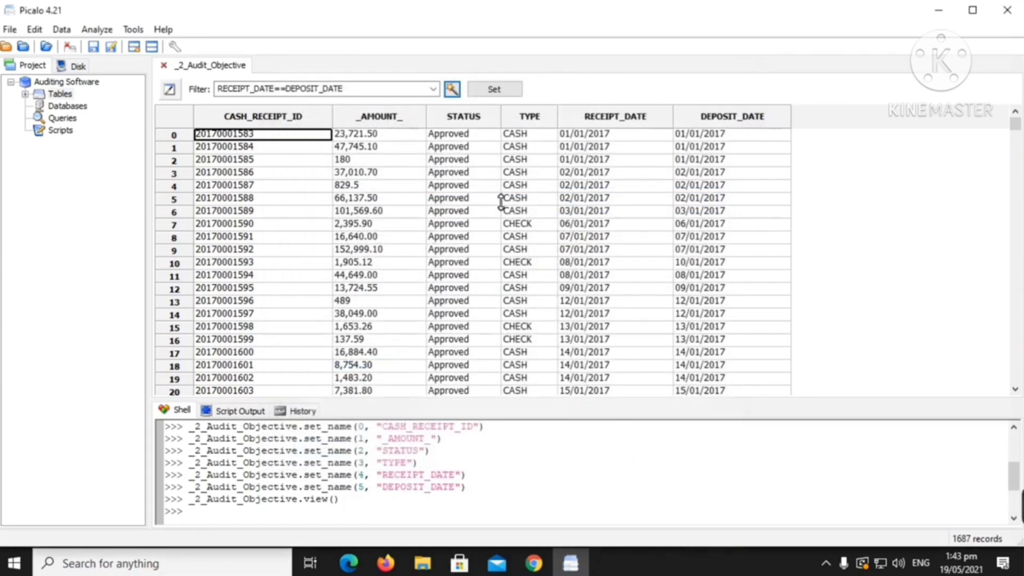
Apply the equality filter to _2_Audit_Objective and review the receipts deposited on the day they were received.
left_click(494, 90)
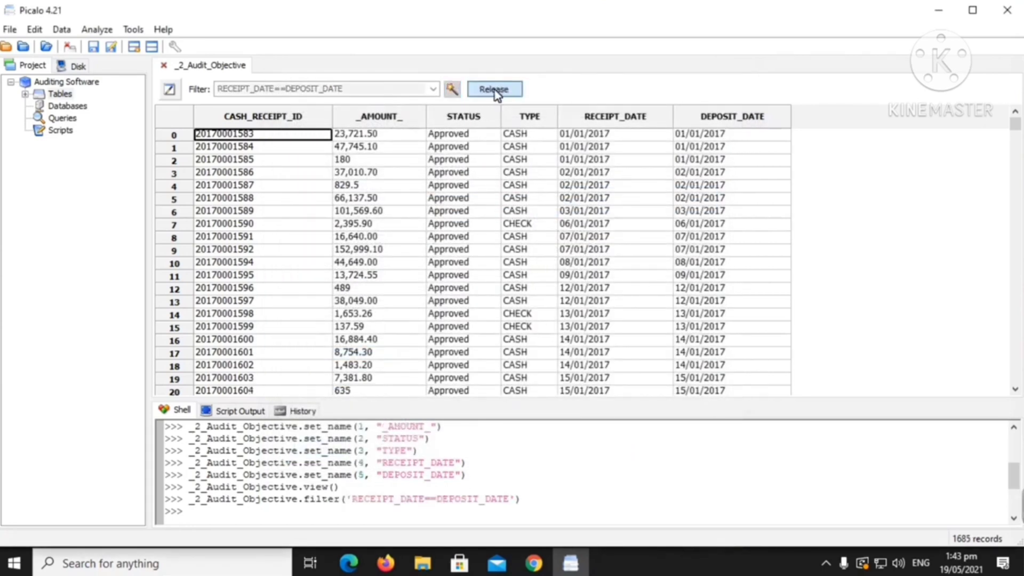
scroll(416, 216, "down", 2)
scroll(416, 216, "down", 15)
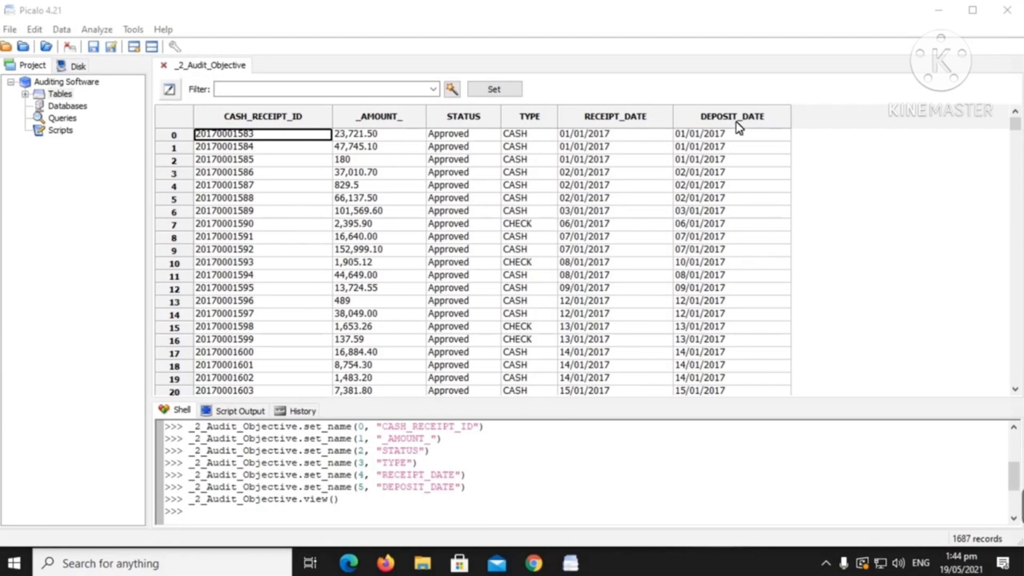
Filter the unfiltered _2_Audit_Objective table with the validated expression RECEIPT_DATE!=DEPOSIT_DATE to isolate receipts not deposited on the receipt date.
left_click(452, 89)
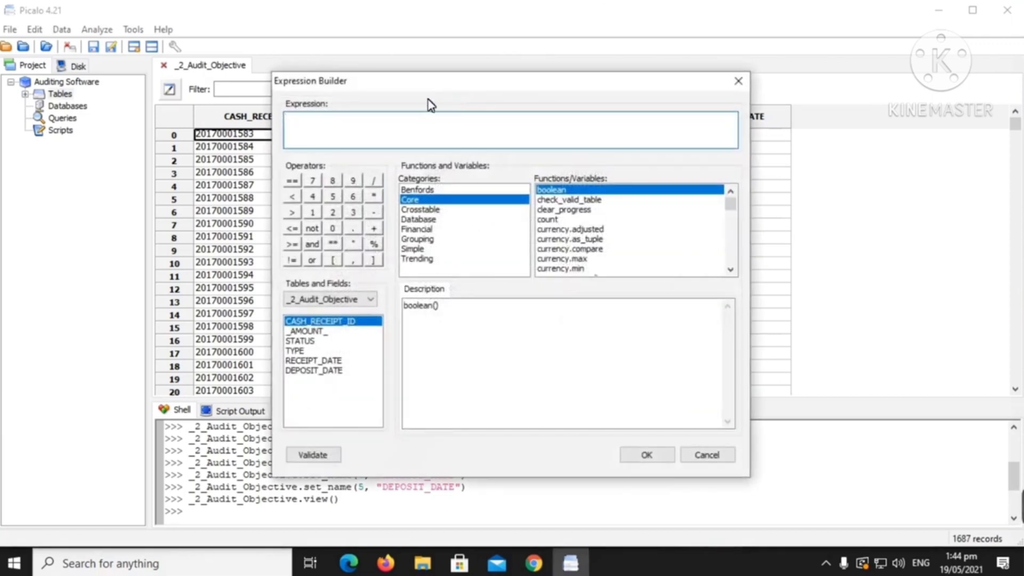
left_click(323, 362)
double_click(323, 362)
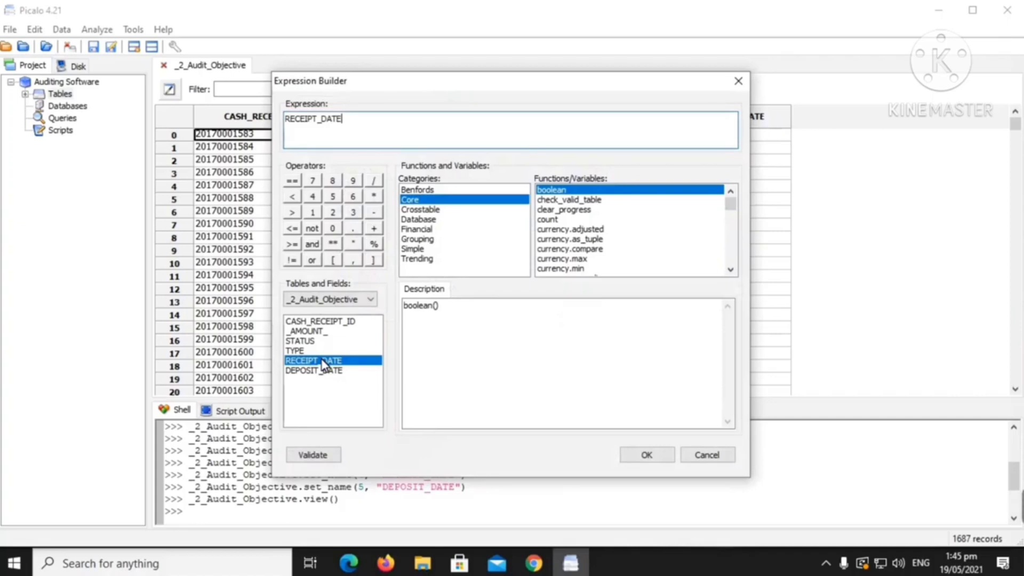
left_click(292, 262)
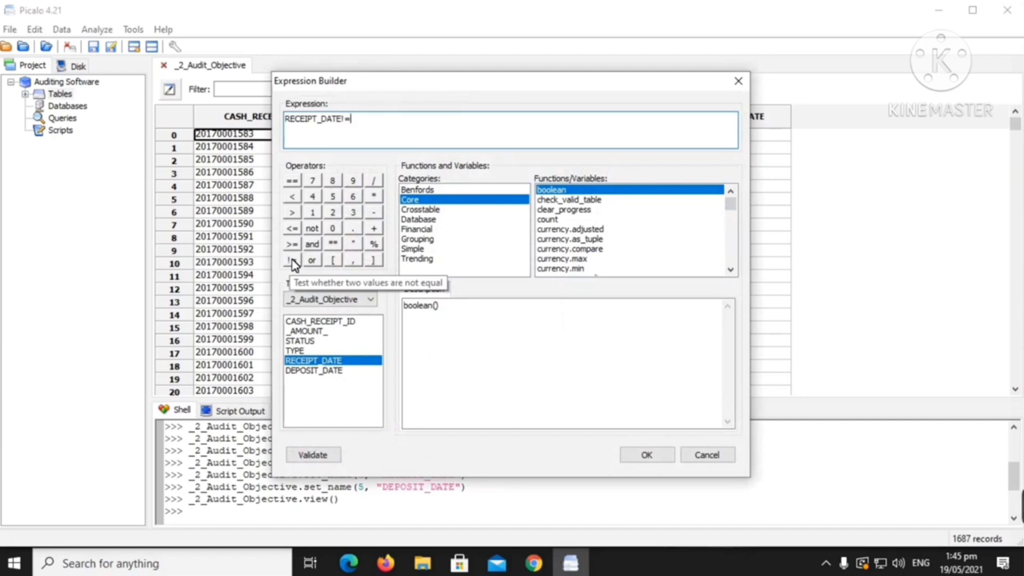
double_click(318, 371)
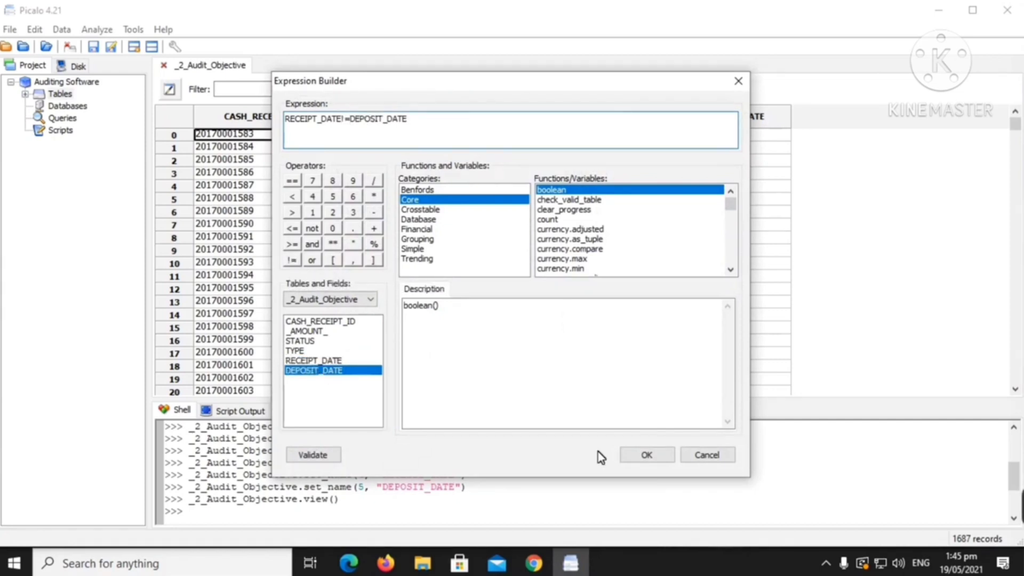
left_click(301, 453)
left_click(632, 460)
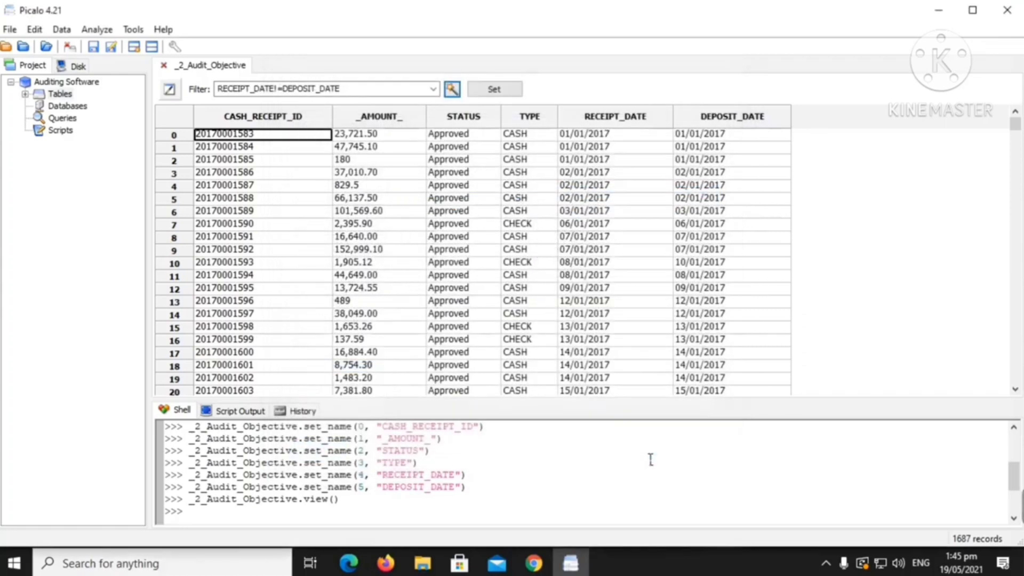
left_click(500, 94)
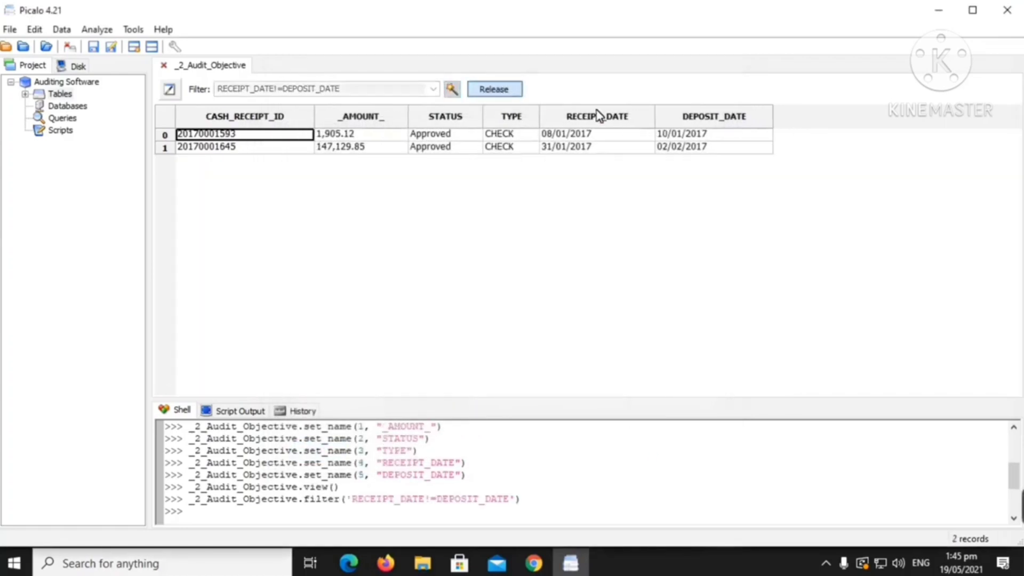